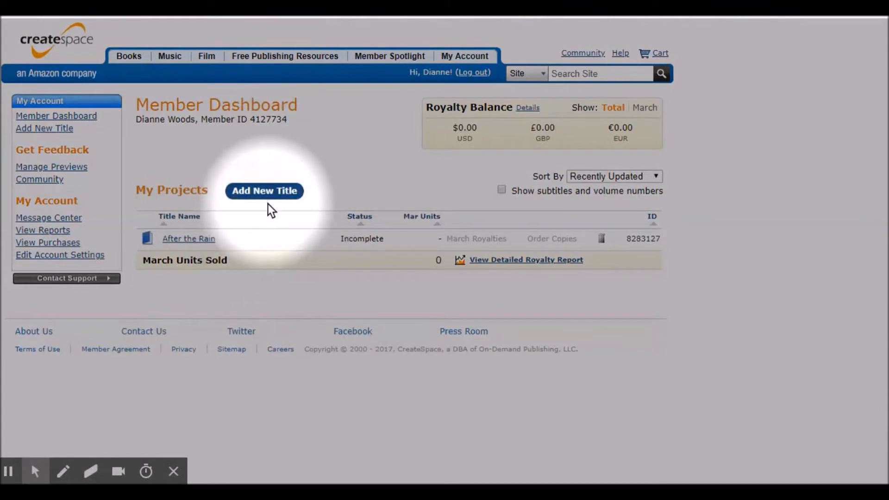
Step: Open the After the Rain project and go to its Interior setup page
click(183, 241)
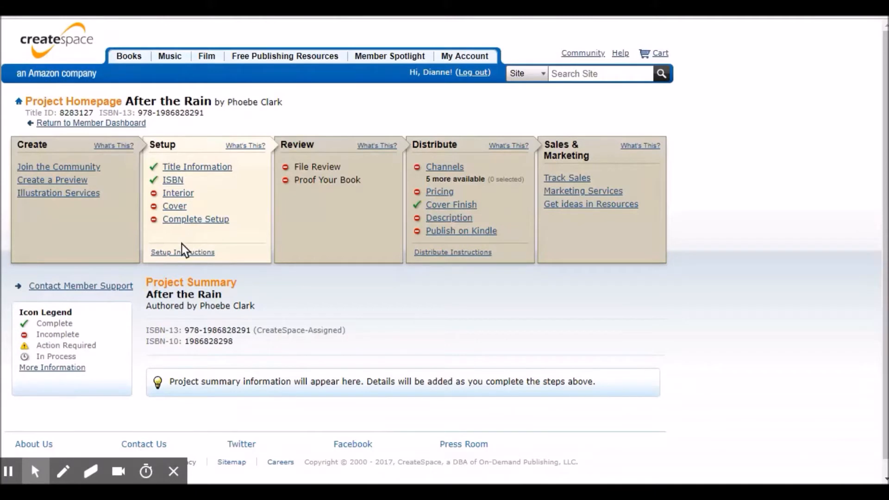
click(174, 194)
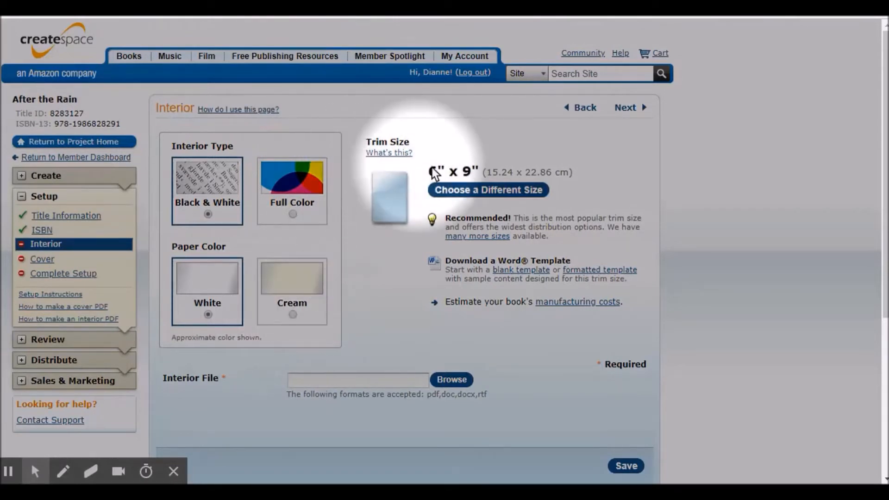
Step: Switch the trim size from 6" x 9" to the 5" x 8" Most Popular size
click(473, 197)
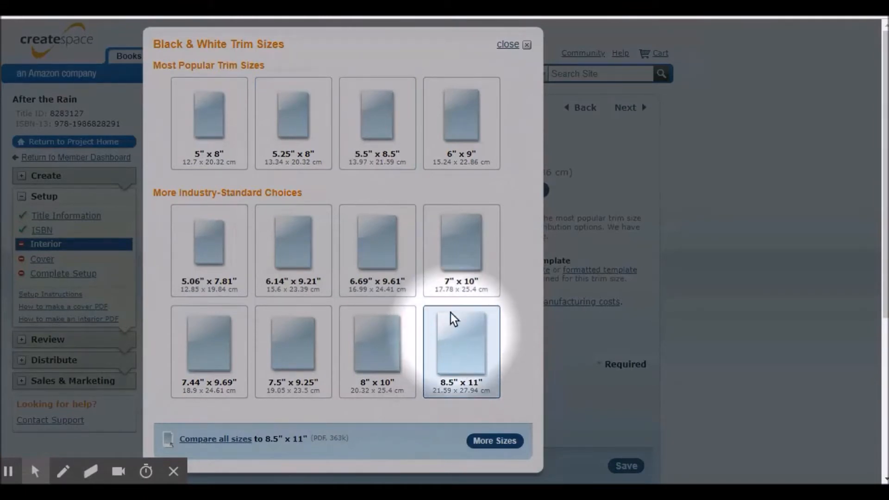
click(209, 123)
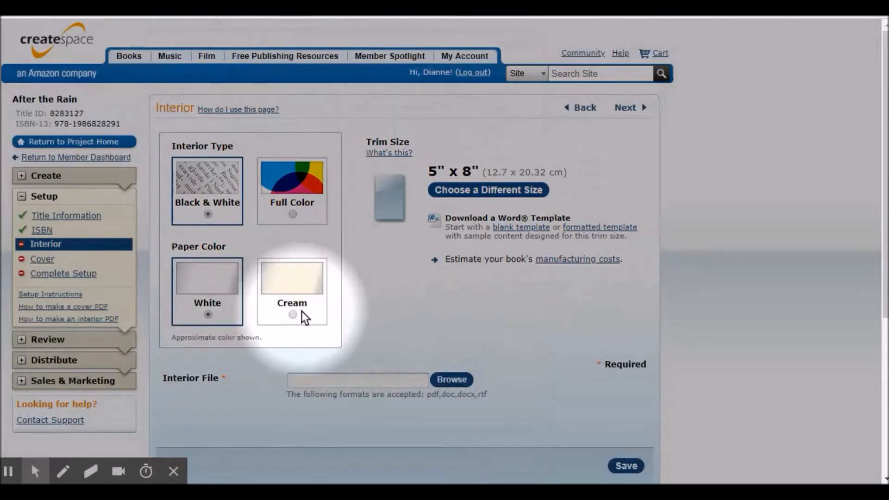
Step: Download the 5" x 8" formatted Word template and open the .doc file
click(582, 227)
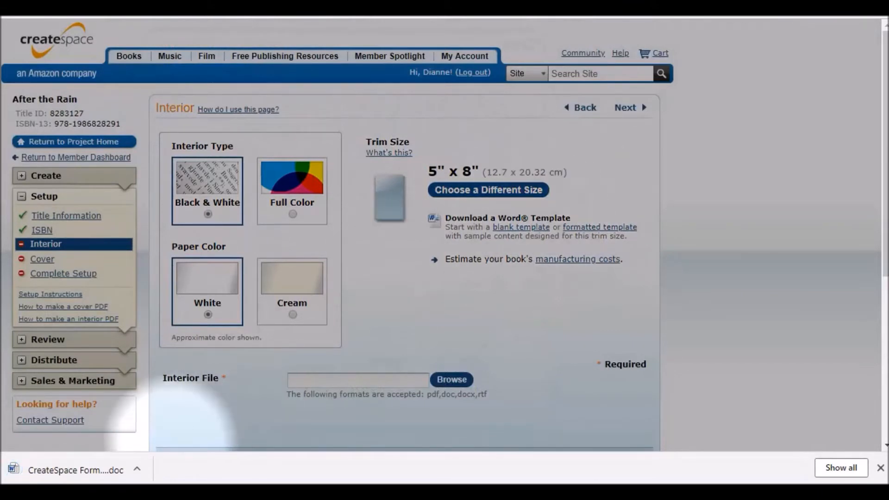
click(52, 482)
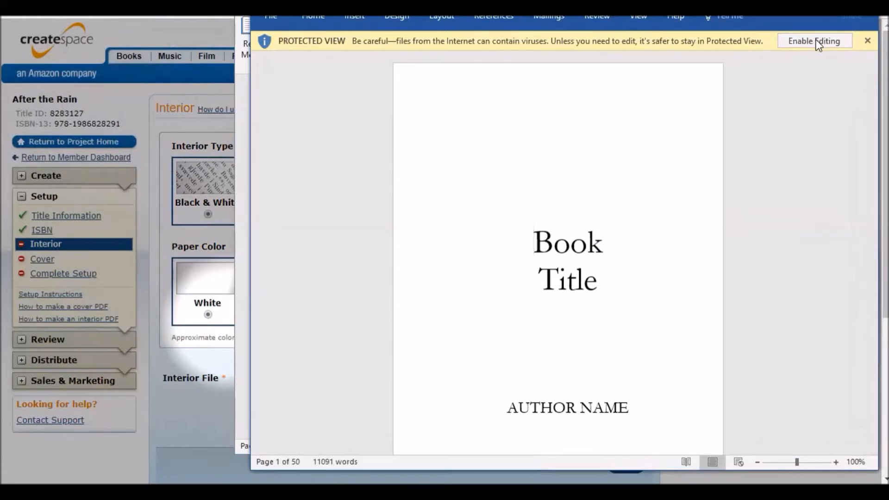
Step: Enable editing and replace the Book Title placeholder with 'After the Rain'
click(817, 43)
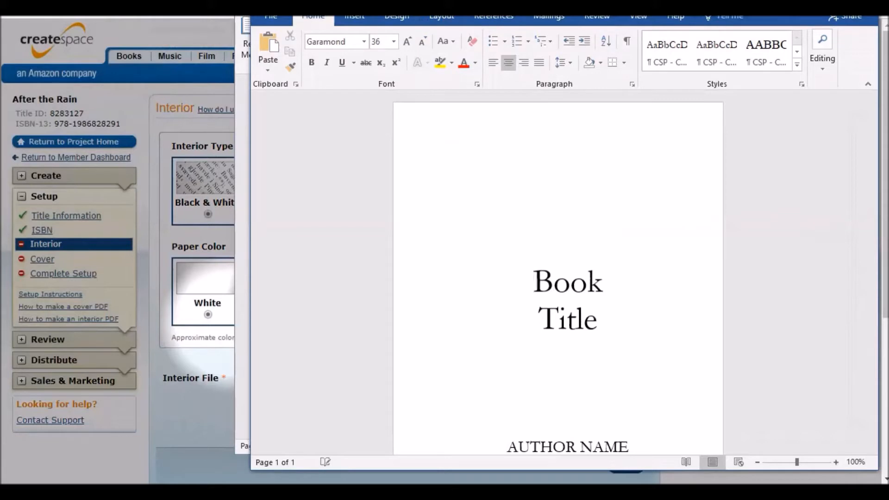
scroll(618, 302, down, 3)
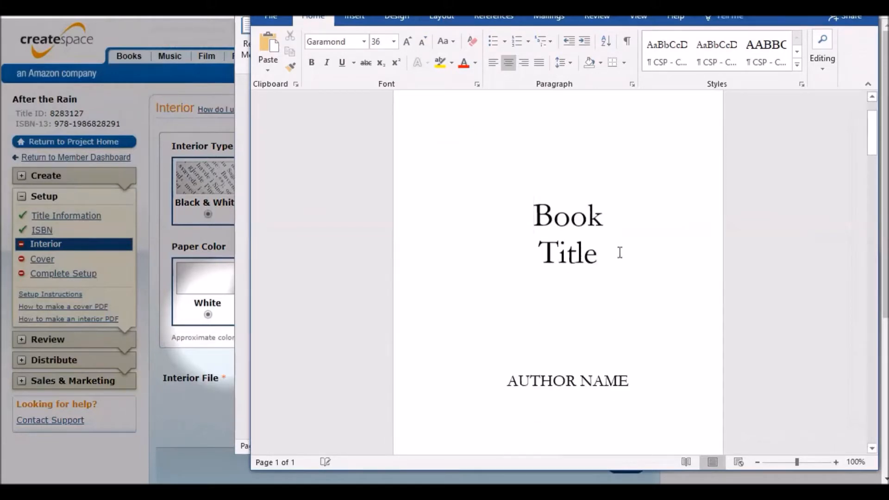
scroll(611, 277, down, 3)
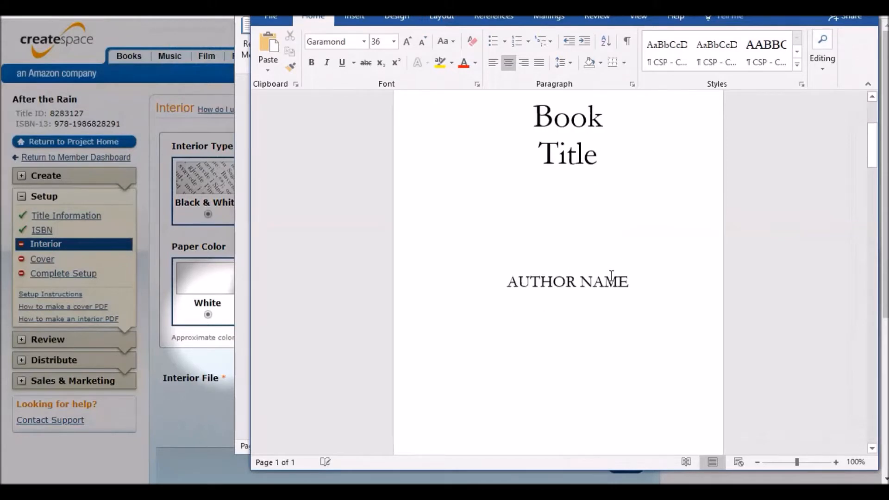
scroll(609, 270, up, 1)
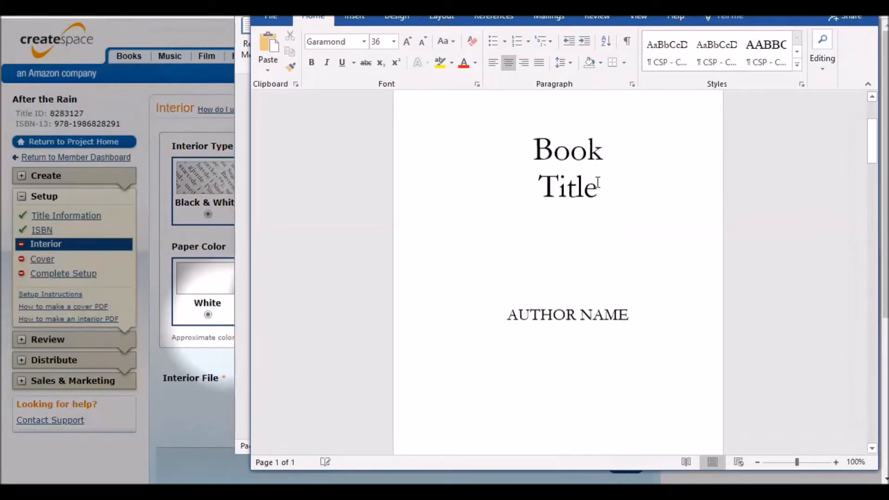
drag(598, 190, 520, 145)
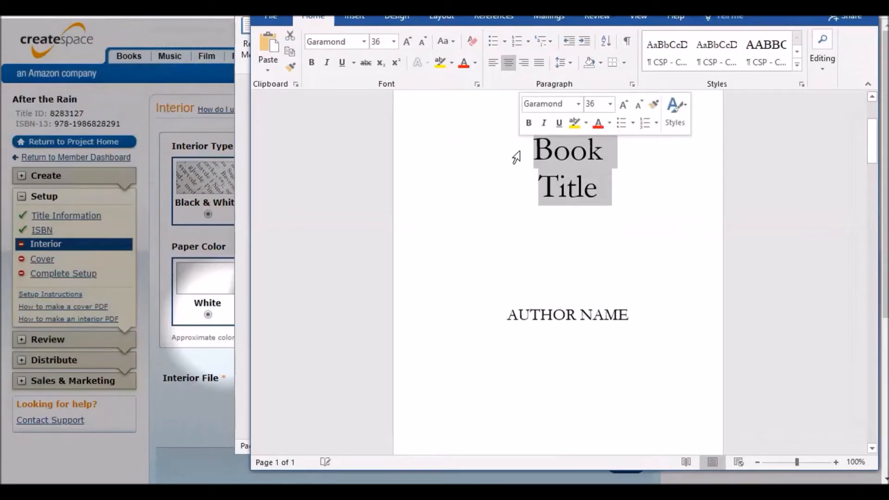
text(After the R)
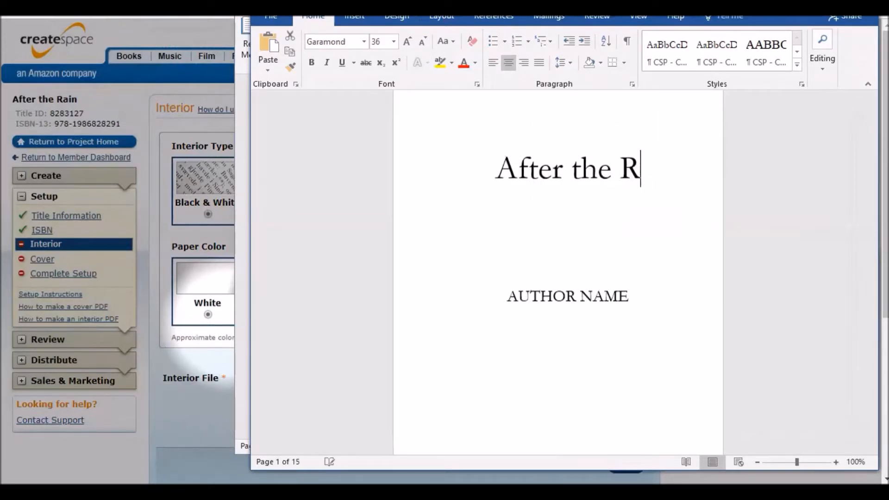
text(ain)
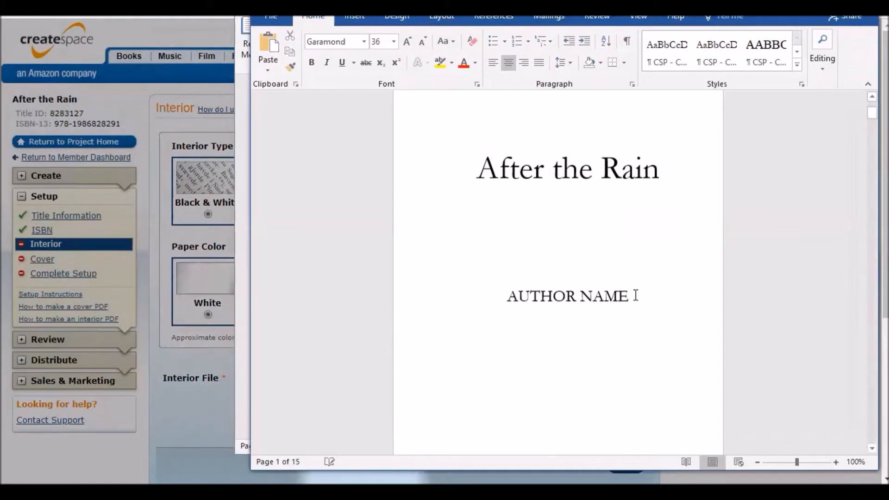
Step: Replace the AUTHOR NAME placeholder with the author's full name
drag(636, 295, 462, 321)
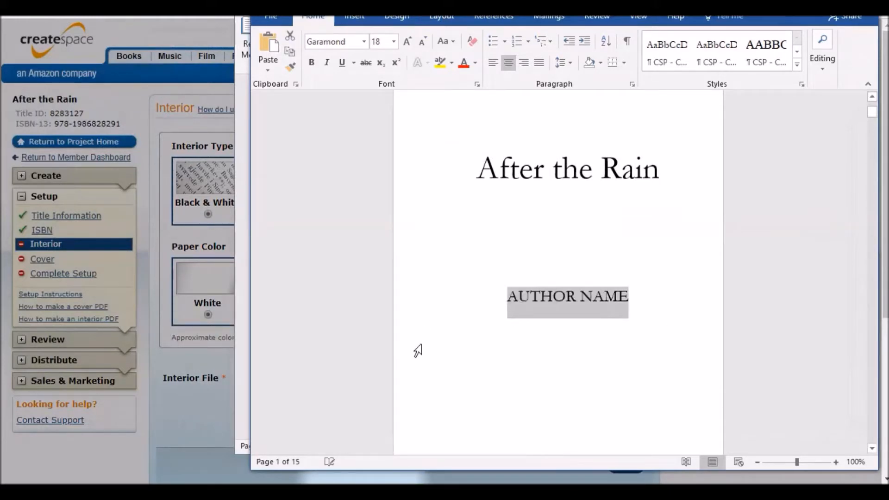
text(J)
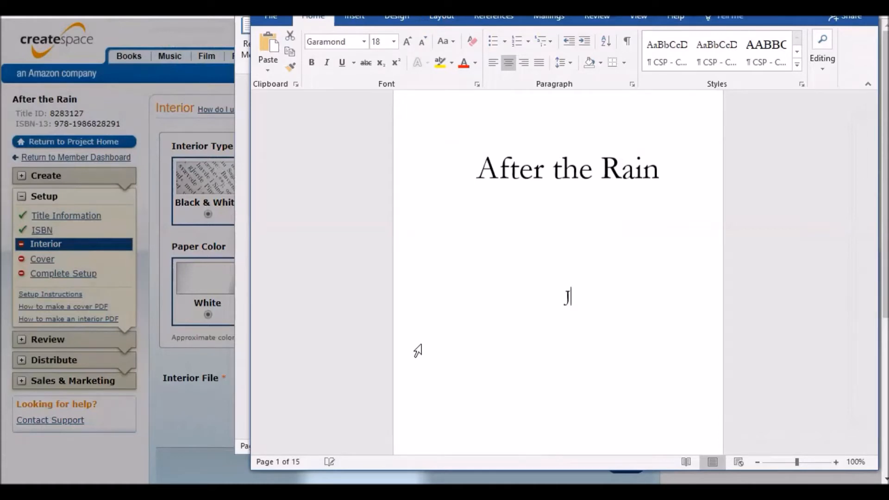
key(BackSpace)
text(Phoeb)
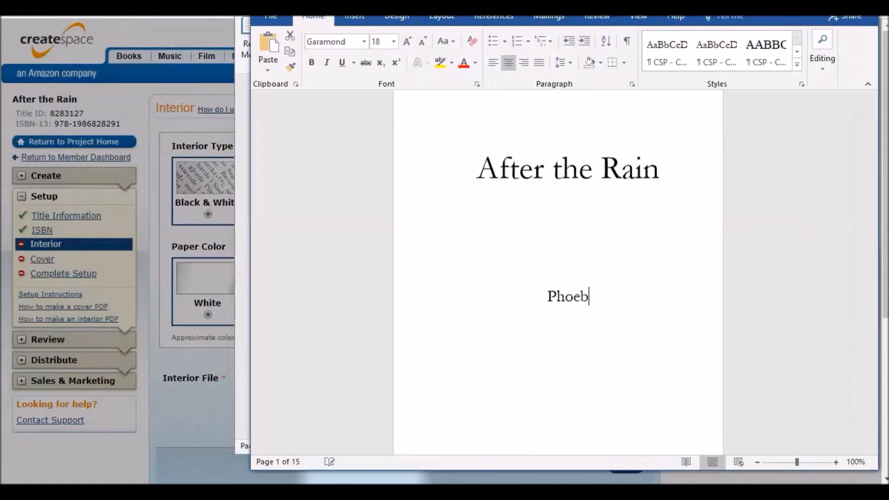
text(e Clark)
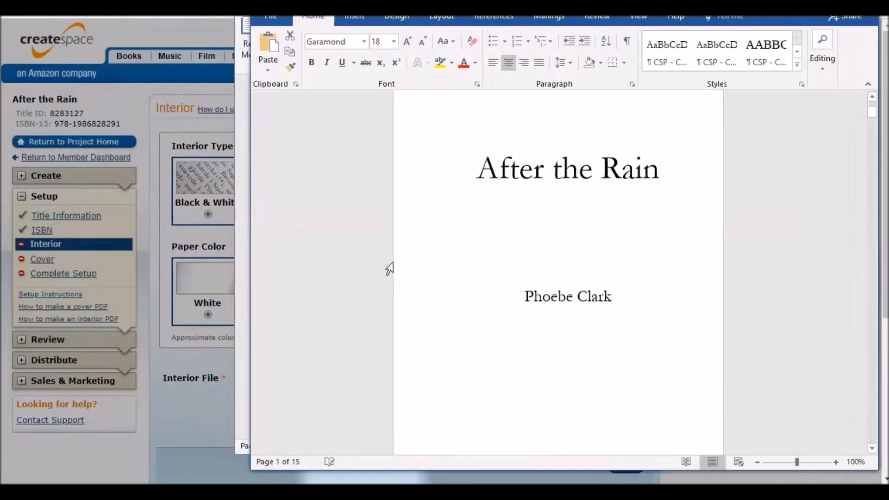
click(663, 231)
scroll(660, 204, down, 2)
scroll(690, 194, down, 15)
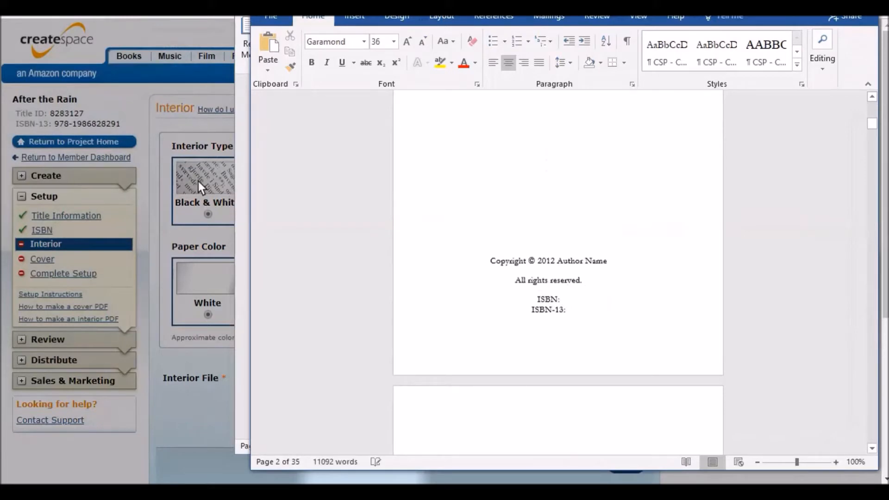
click(139, 114)
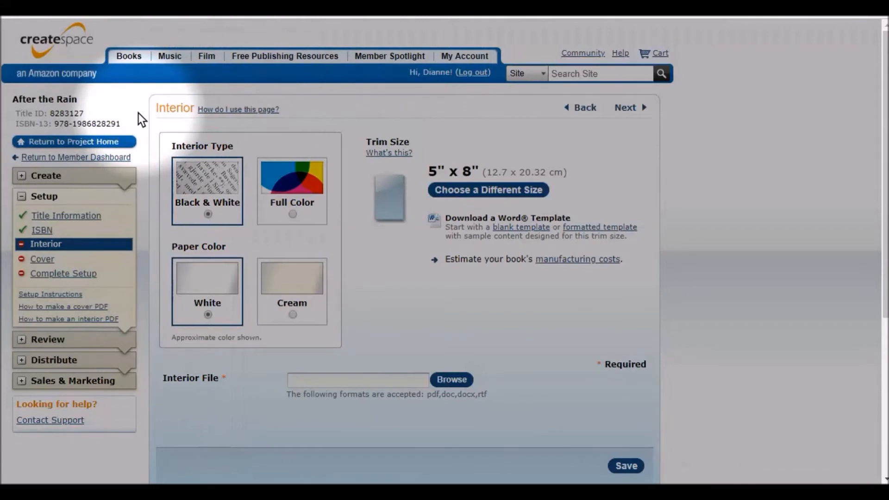
click(46, 231)
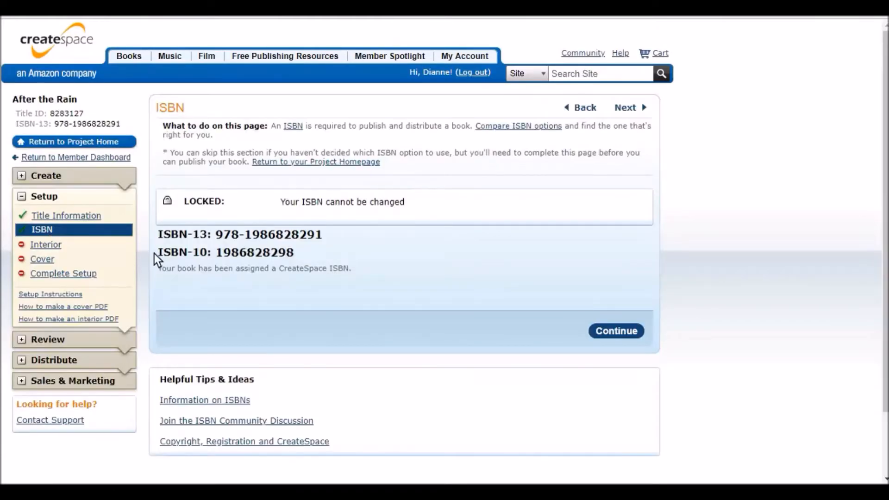
drag(238, 236, 296, 251)
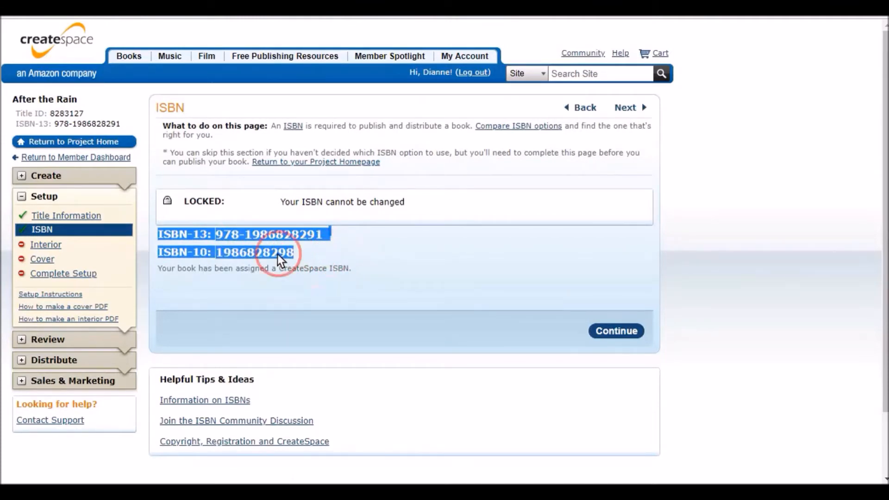
right_click(277, 254)
click(321, 263)
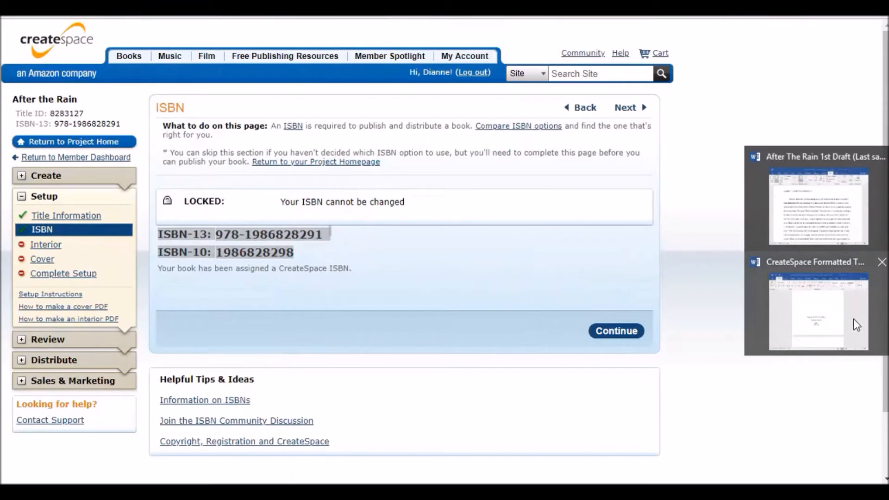
Step: Paste the copied ISBNs over the placeholder ISBN lines on the copyright page
click(854, 319)
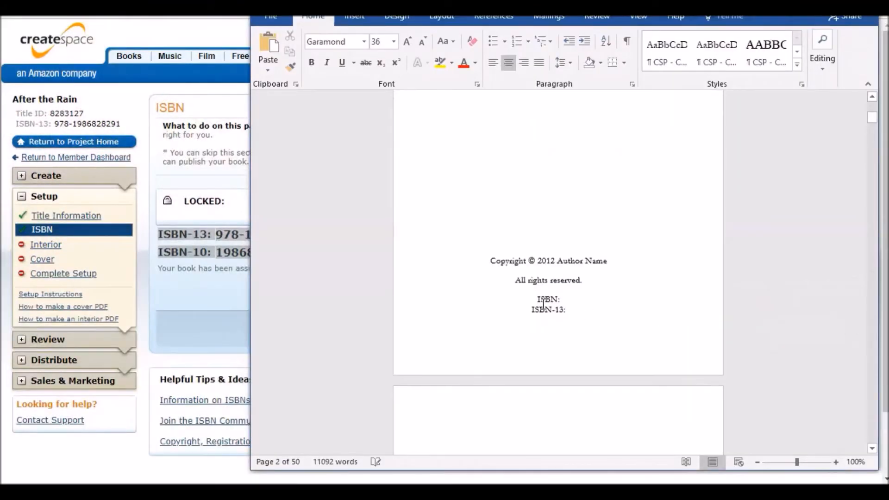
drag(531, 318, 536, 298)
click(545, 304)
right_click(546, 306)
drag(537, 298, 571, 311)
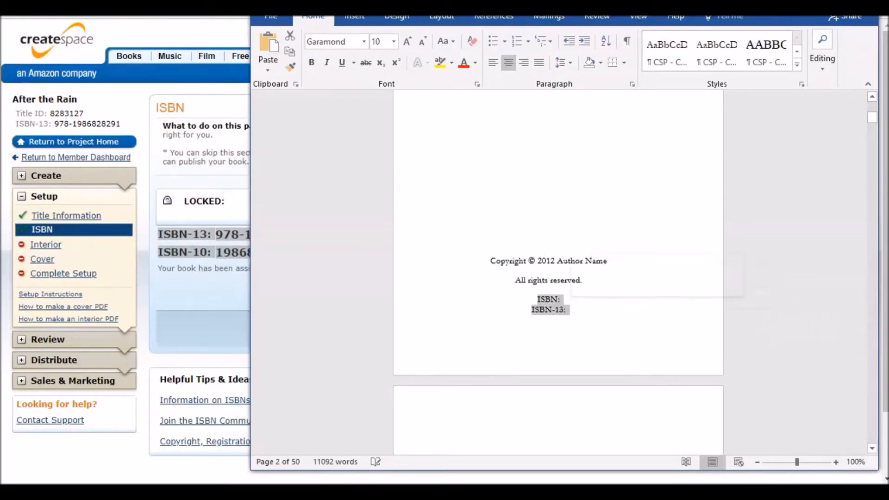
click(263, 44)
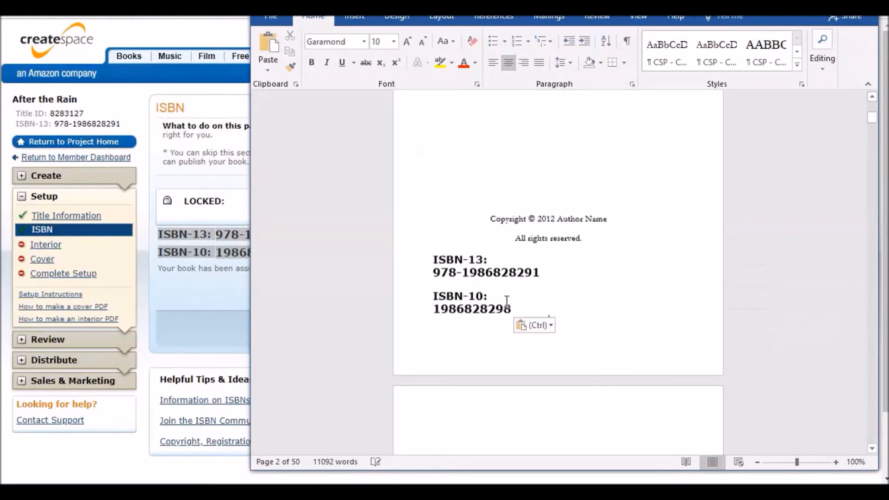
Step: Shrink the ISBNs to size 9, centre them, and join each label with its number
drag(518, 307, 410, 261)
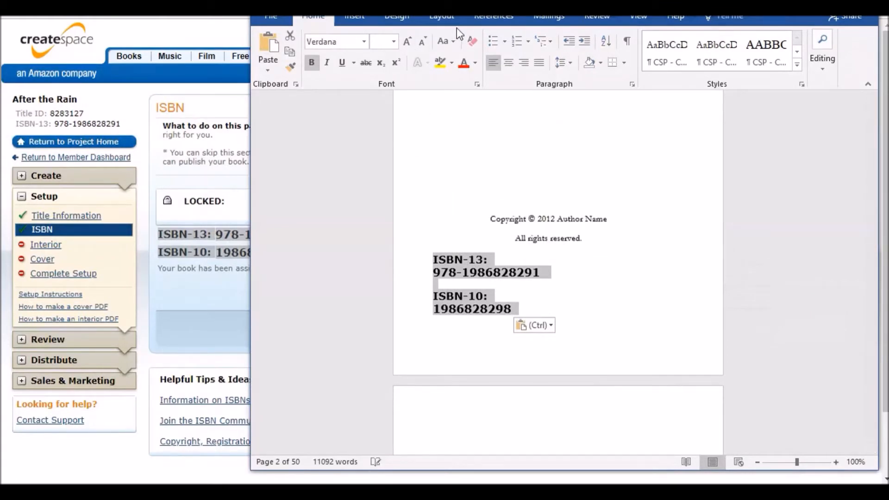
click(422, 41)
click(422, 42)
click(422, 42)
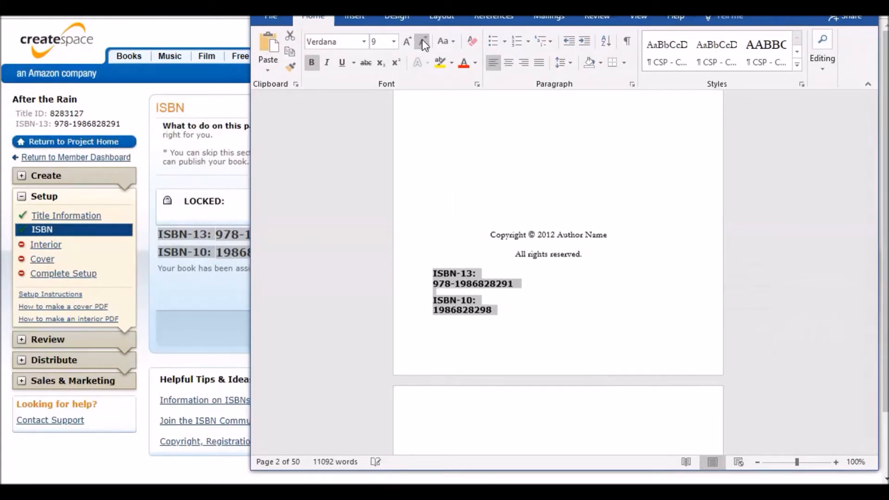
click(509, 62)
click(579, 273)
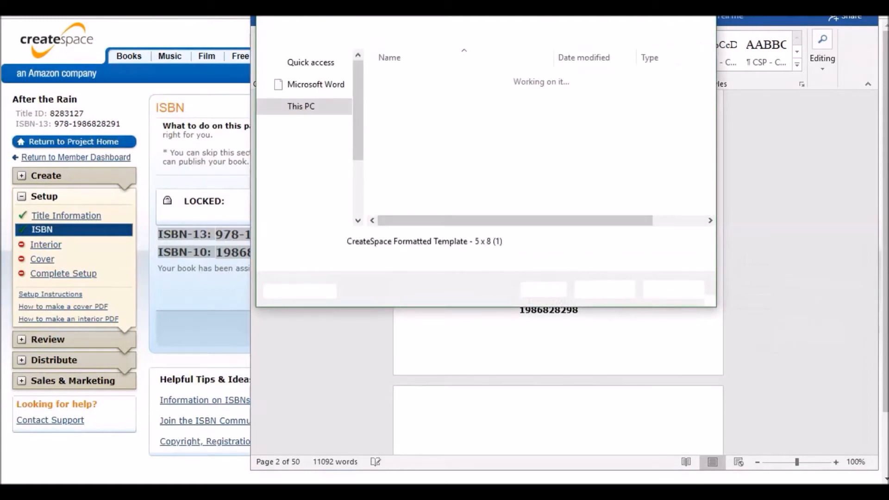
key(Escape)
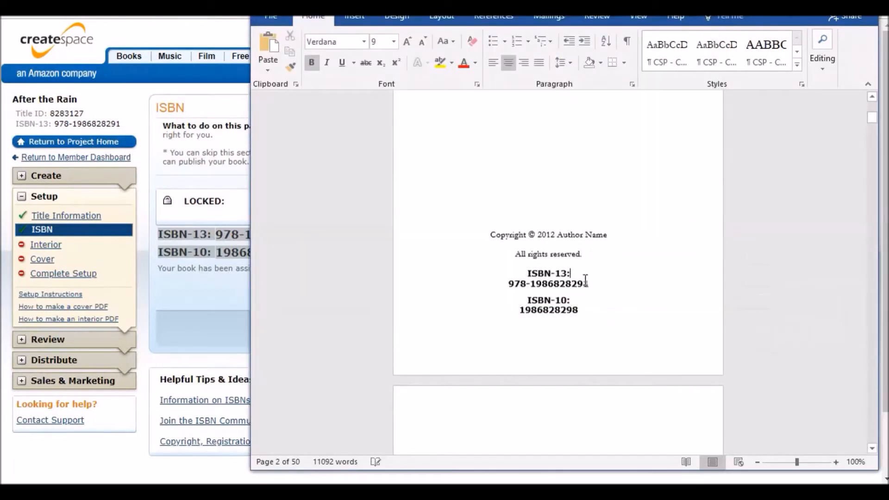
key(BackSpace)
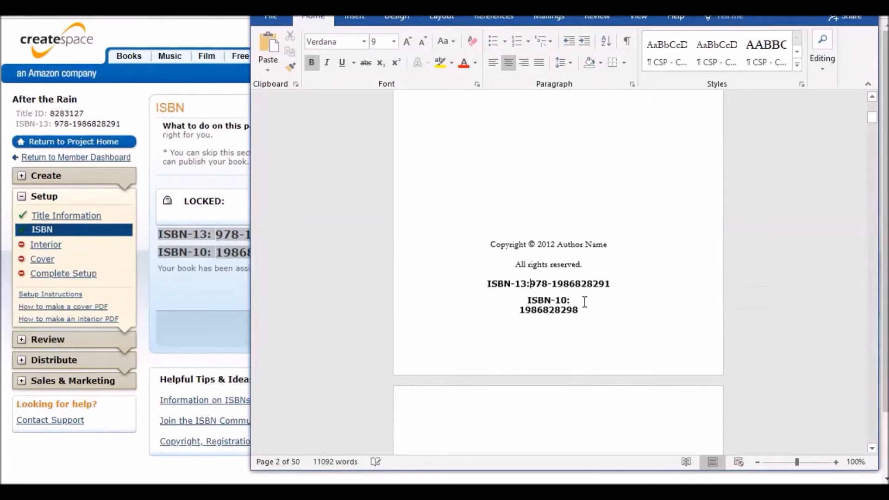
click(585, 302)
key(Delete)
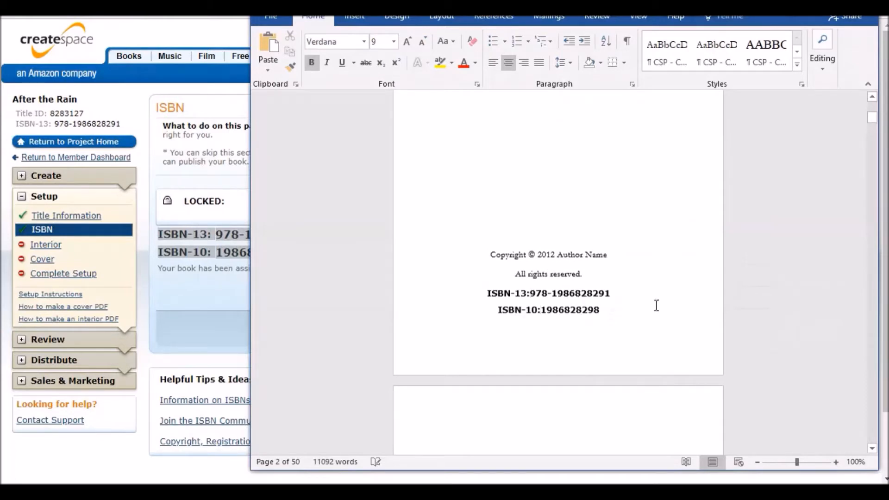
Step: Remove bold from both ISBN lines
click(435, 293)
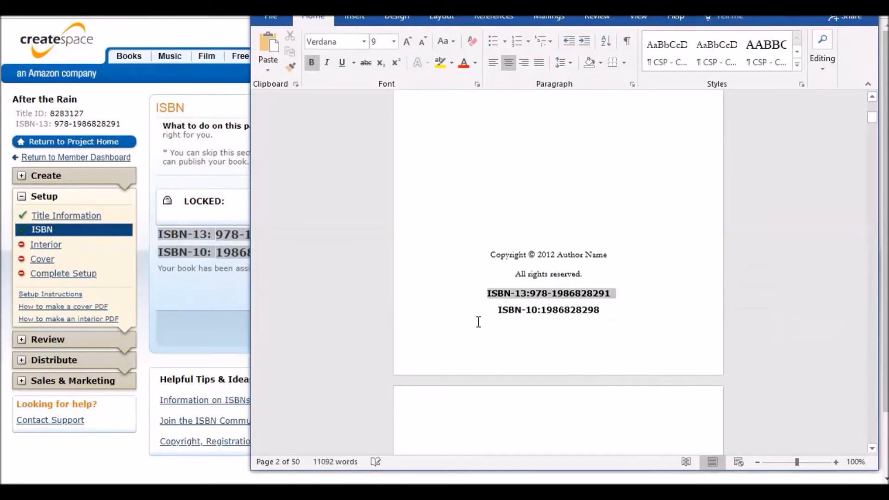
click(467, 312)
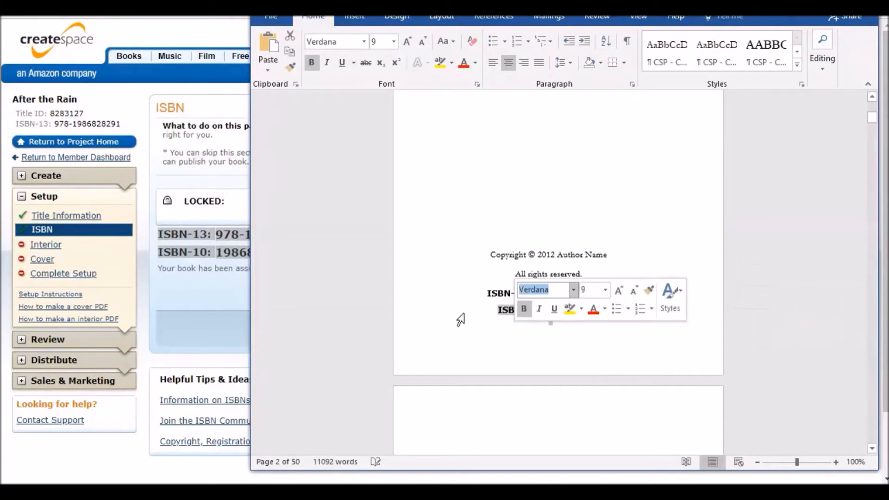
drag(628, 312, 476, 290)
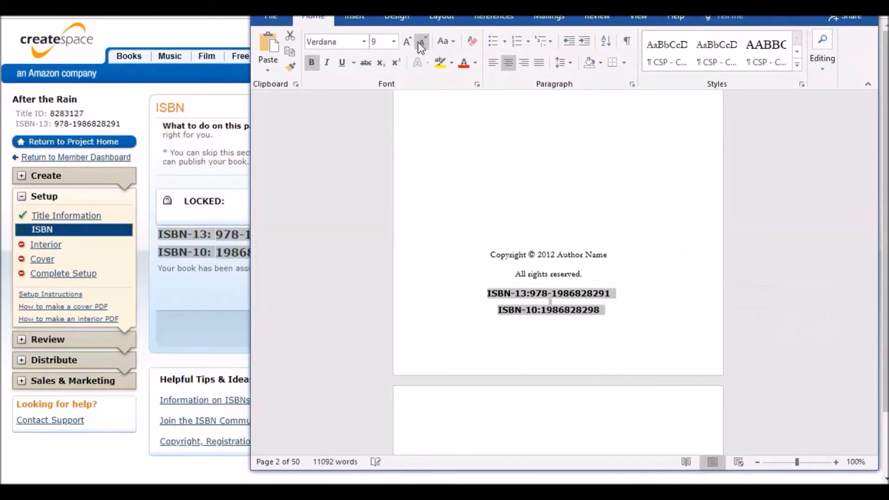
click(314, 62)
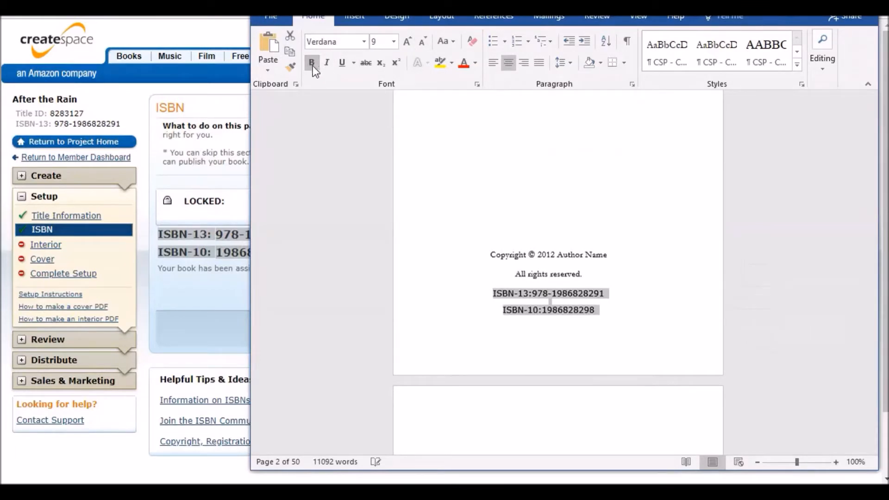
click(648, 302)
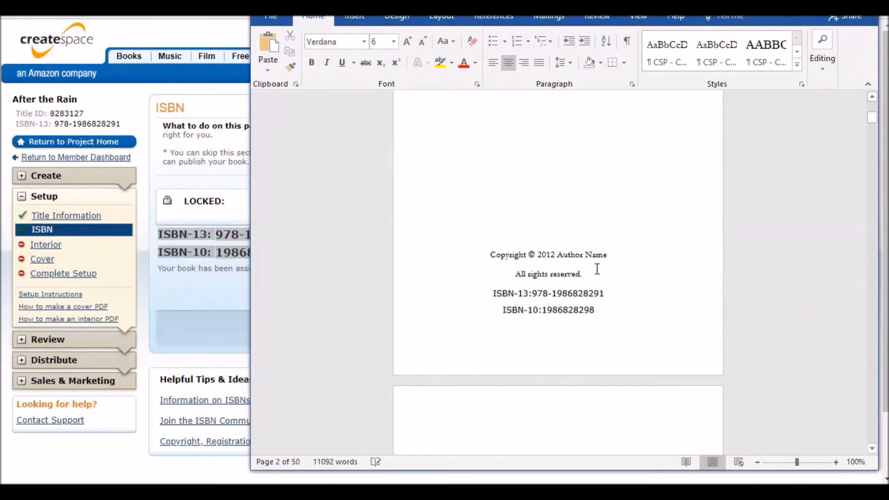
Step: Delete the placeholder author name from the copyright line
click(615, 258)
key(BackSpace)
key(BackSpace)
key(BackSpace)
key(BackSpace)
key(BackSpace)
key(BackSpace)
key(BackSpace)
key(BackSpace)
key(BackSpace)
key(BackSpace)
key(BackSpace)
key(BackSpace)
key(BackSpace)
key(Up)
key(Up)
key(Up)
key(Up)
key(Up)
key(Up)
key(Up)
key(Up)
key(Up)
key(Up)
key(Up)
key(Up)
key(Up)
key(Up)
key(Up)
key(Up)
key(Up)
key(Up)
key(Up)
key(Up)
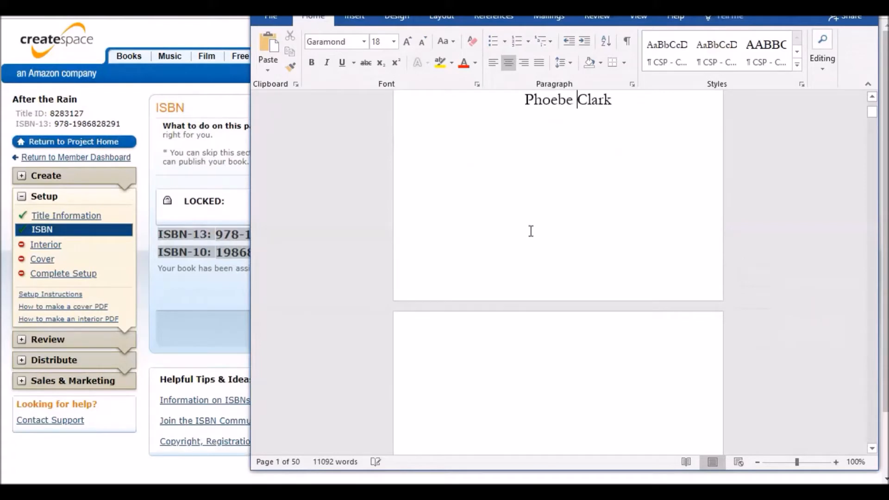
scroll(571, 262, down, 10)
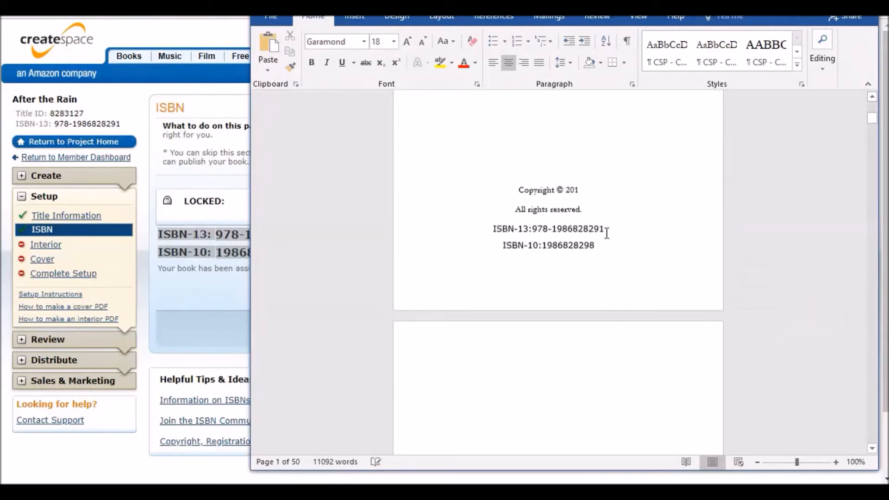
Step: Complete the copyright line to read 'Copyright © 2018' followed by the author's name
click(575, 193)
text(8 Phoebe Clark)
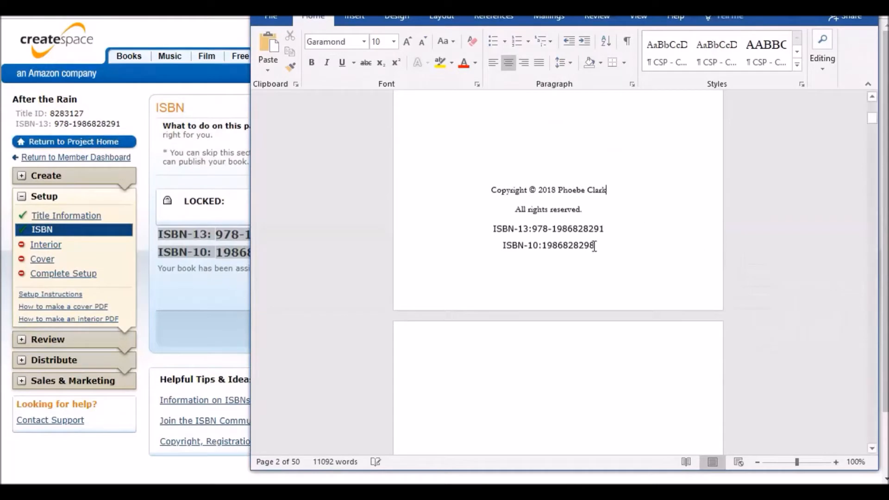
scroll(595, 250, down, 2)
scroll(596, 250, up, 2)
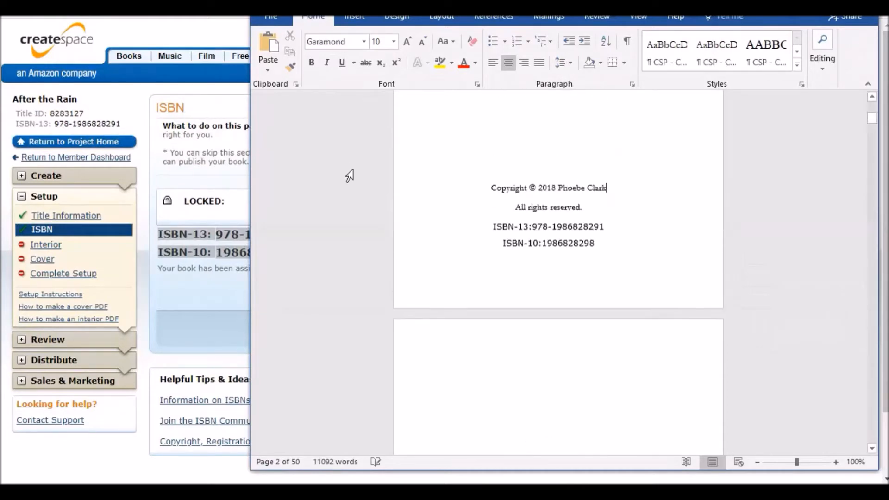
Step: Save the manuscript through Save As under the name 'After the Rain 2'
click(266, 18)
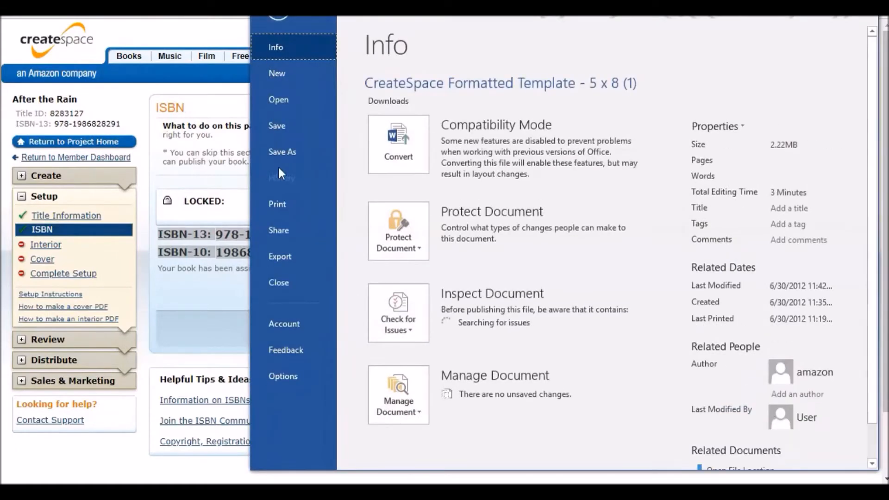
click(288, 152)
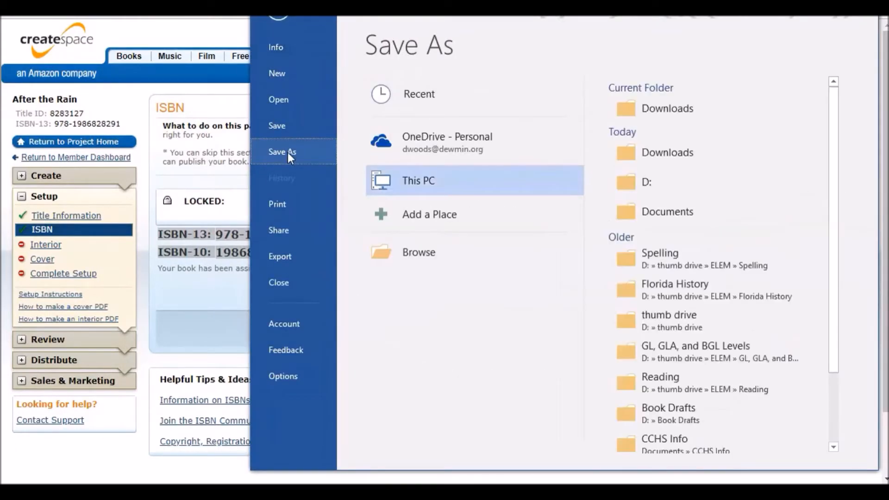
click(399, 246)
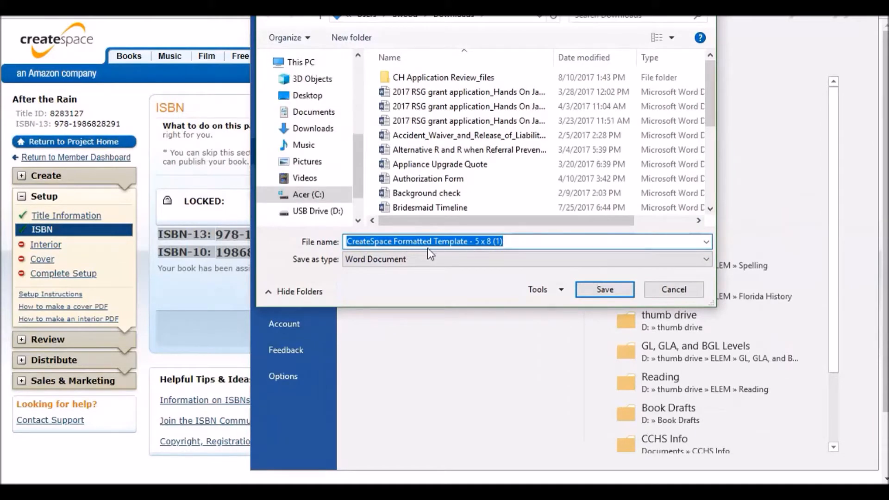
text(Afte)
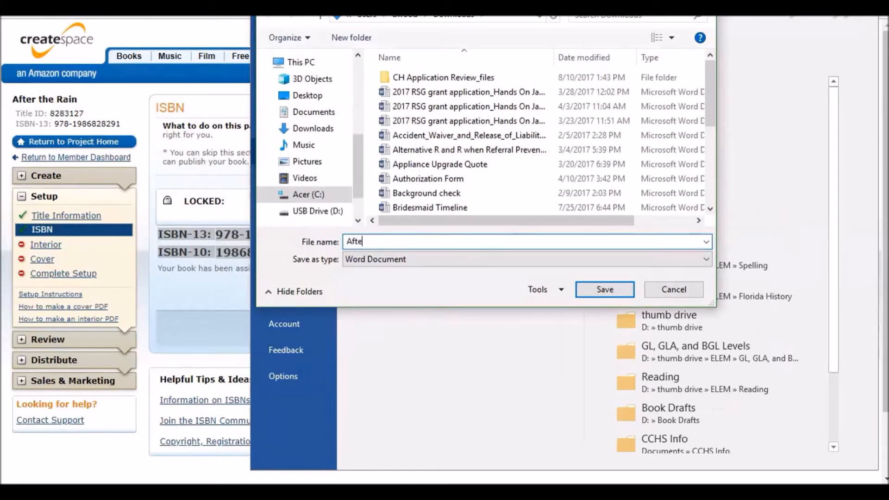
text(r the Rain)
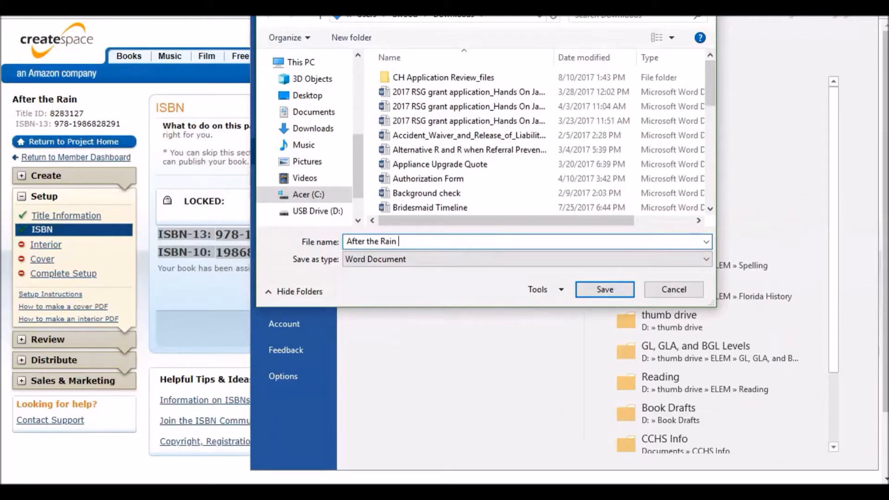
text( 2)
click(601, 295)
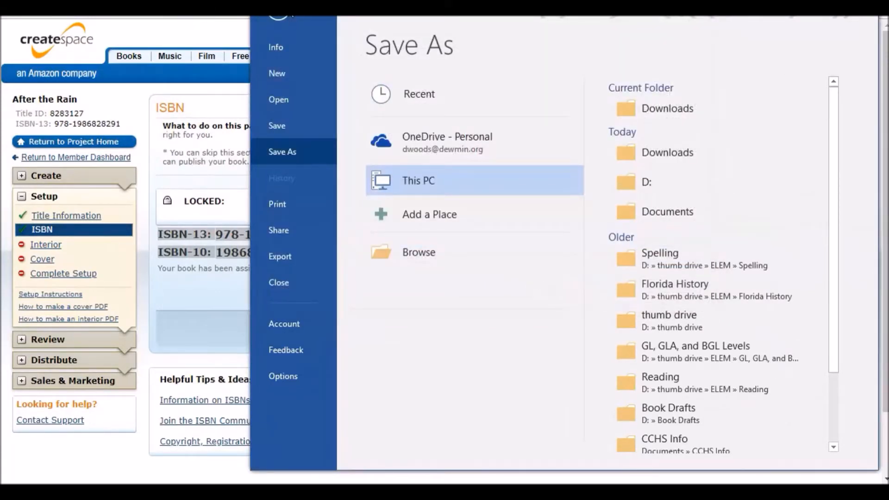
click(281, 15)
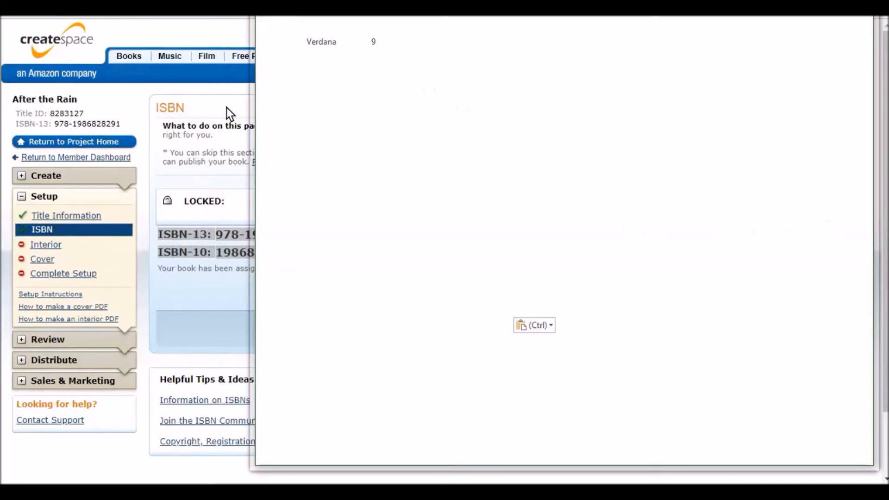
key(ctrl+s)
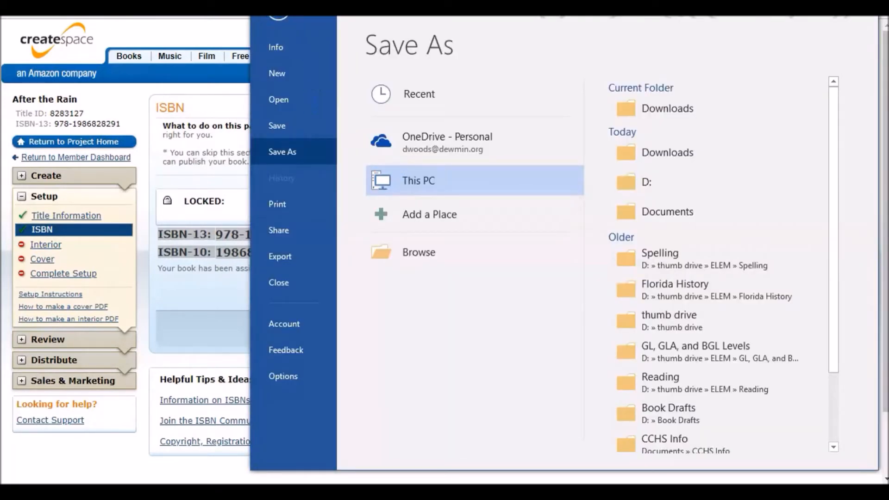
key(Escape)
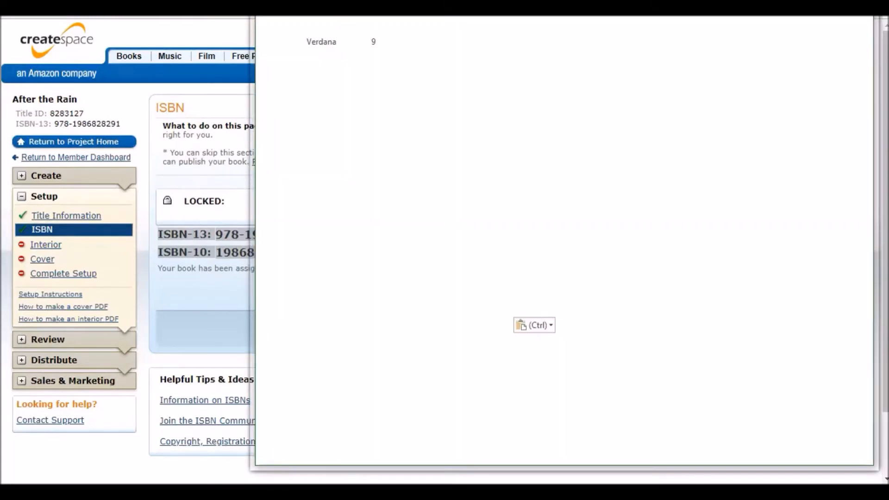
click(277, 19)
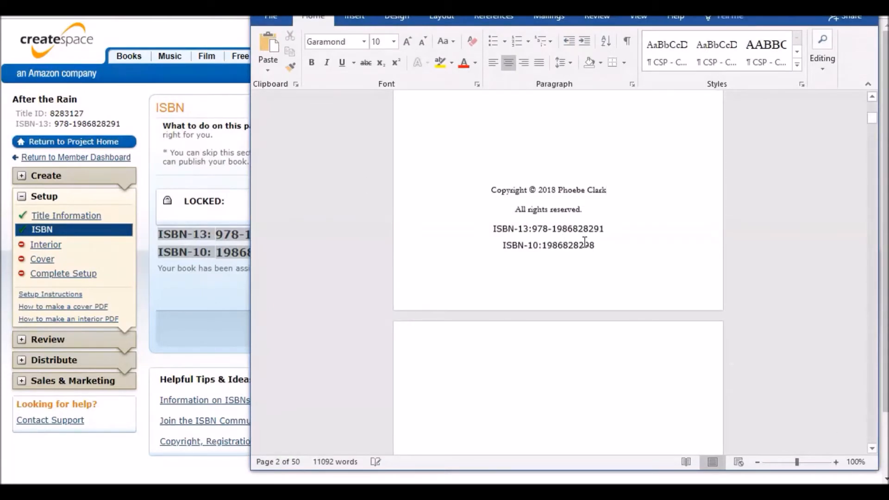
Step: Scroll past the CONTENTS and ACKNOWLEDGMENTS pages to the 1 CHAPTER NAME page
scroll(585, 242, up, 3)
scroll(585, 242, down, 2)
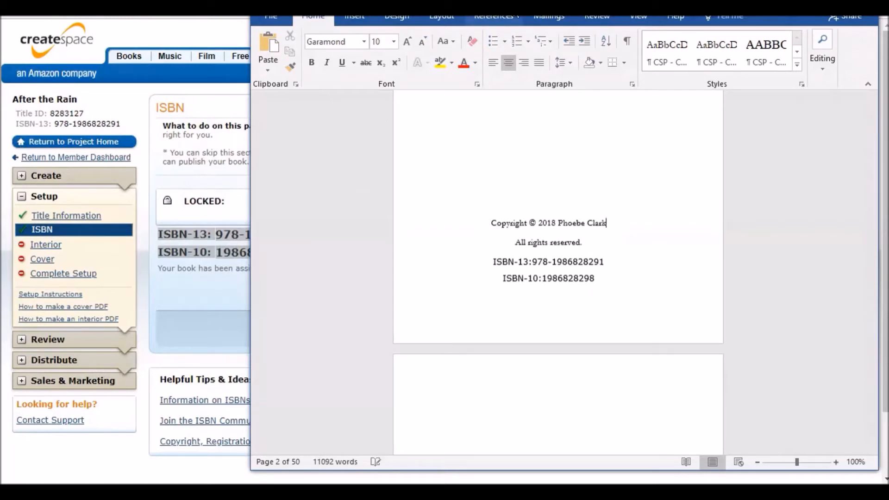
scroll(498, 246, down, 7)
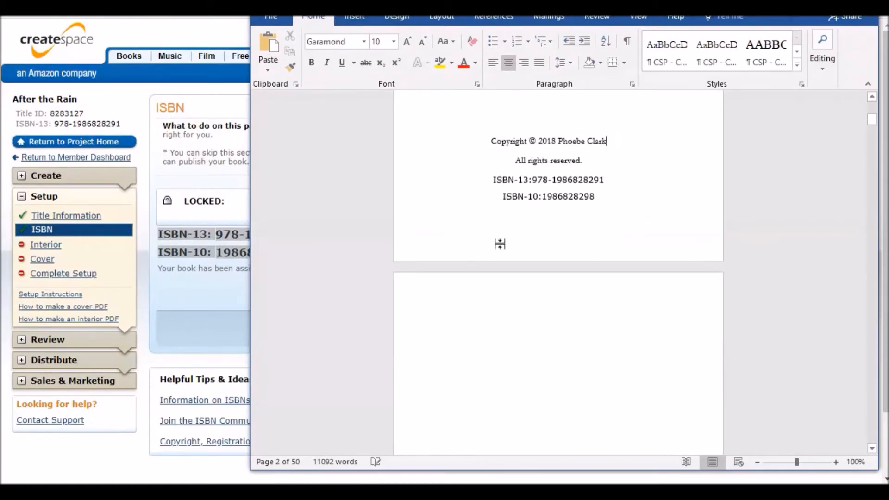
scroll(494, 250, down, 4)
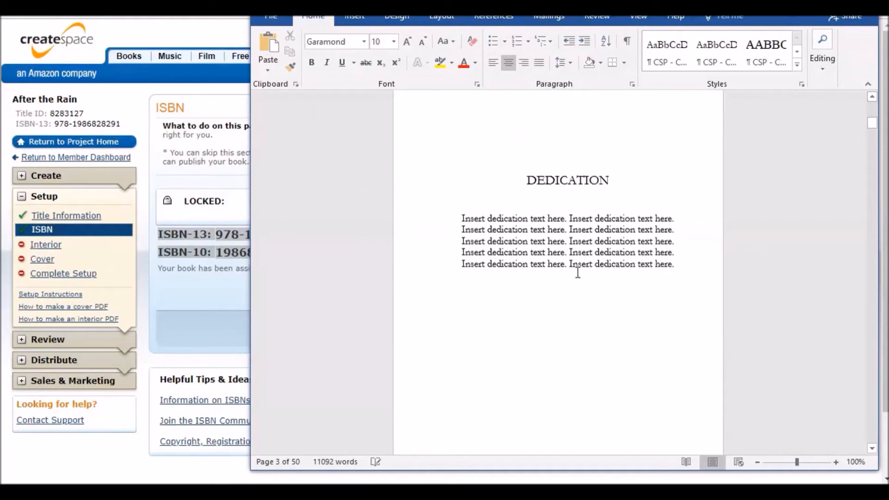
scroll(578, 273, down, 12)
scroll(578, 258, down, 12)
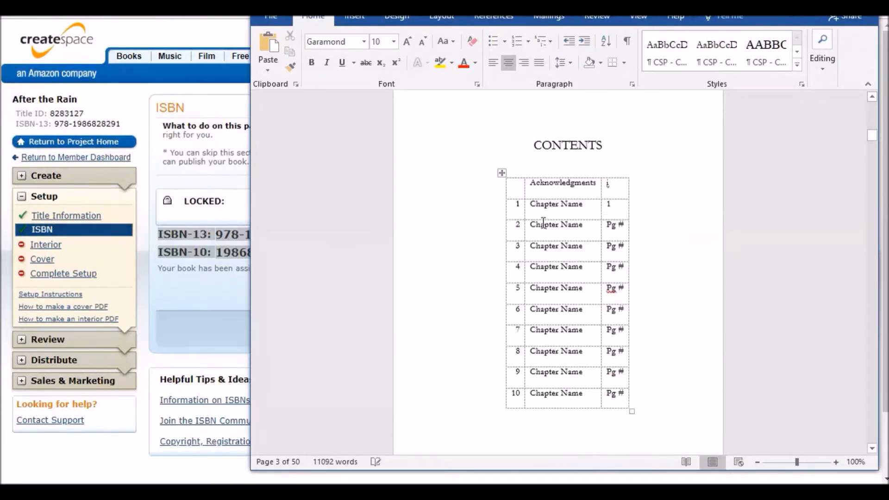
scroll(600, 267, down, 10)
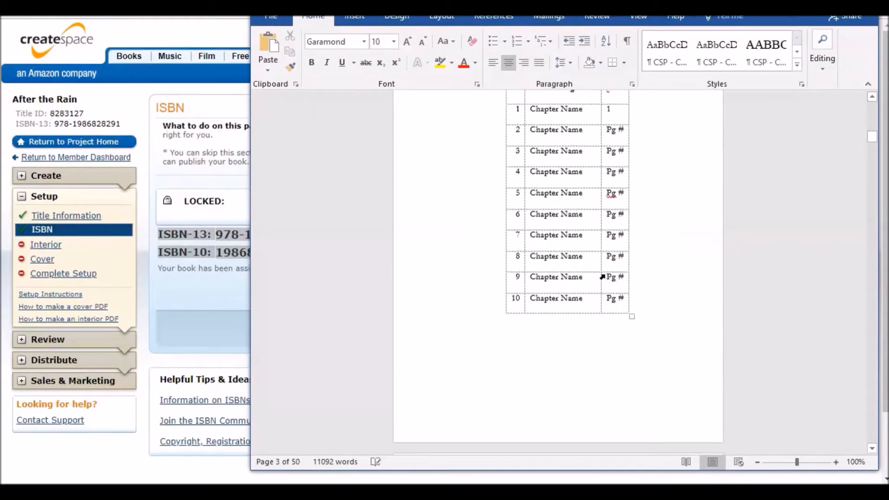
scroll(593, 266, down, 5)
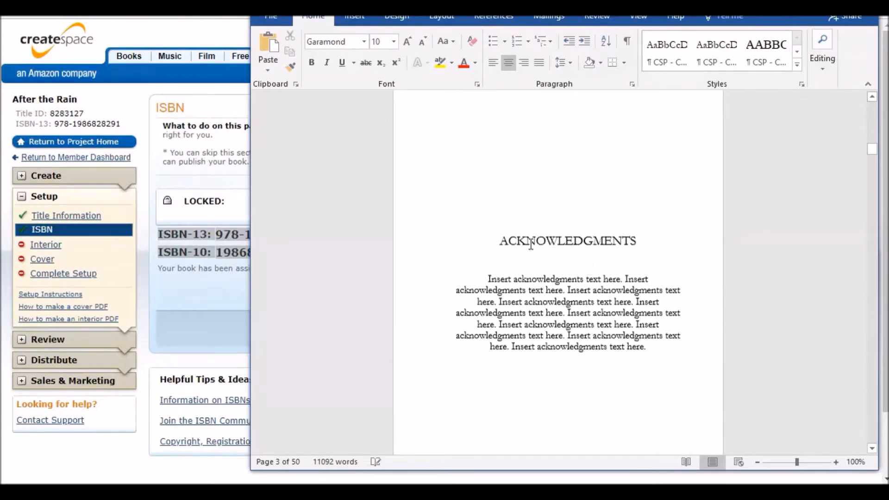
scroll(574, 294, down, 3)
scroll(574, 294, down, 10)
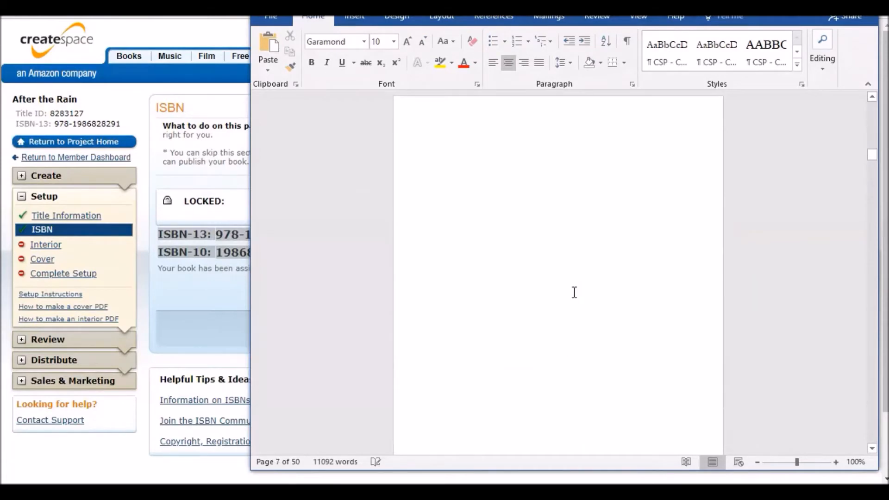
scroll(575, 280, up, 7)
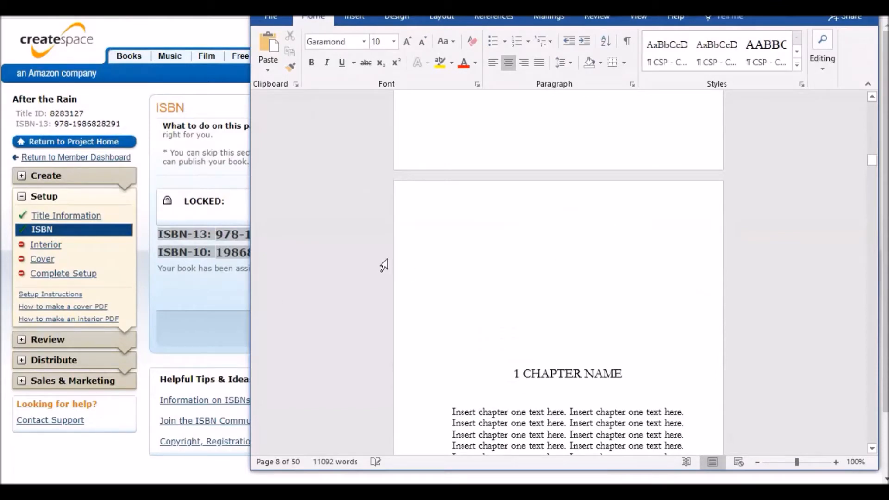
Step: Select all of After The Rain 1st Draft, copy it, and minimize that window
mouse_move(887, 251)
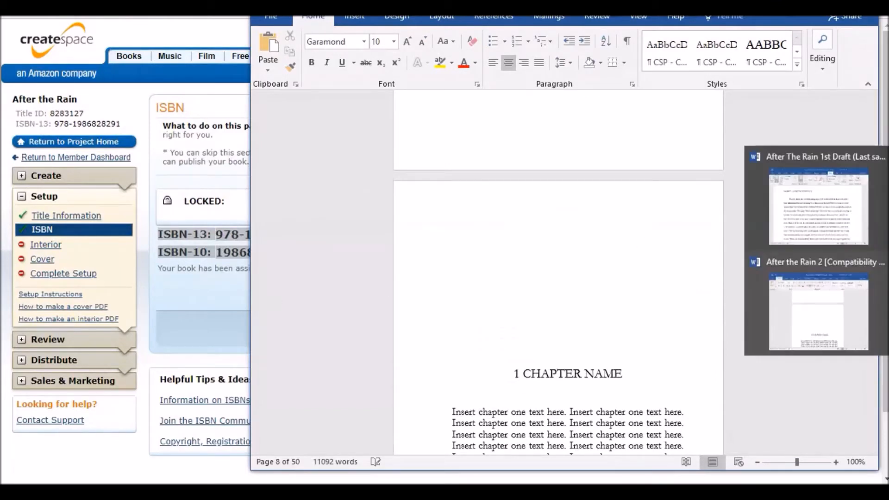
click(882, 206)
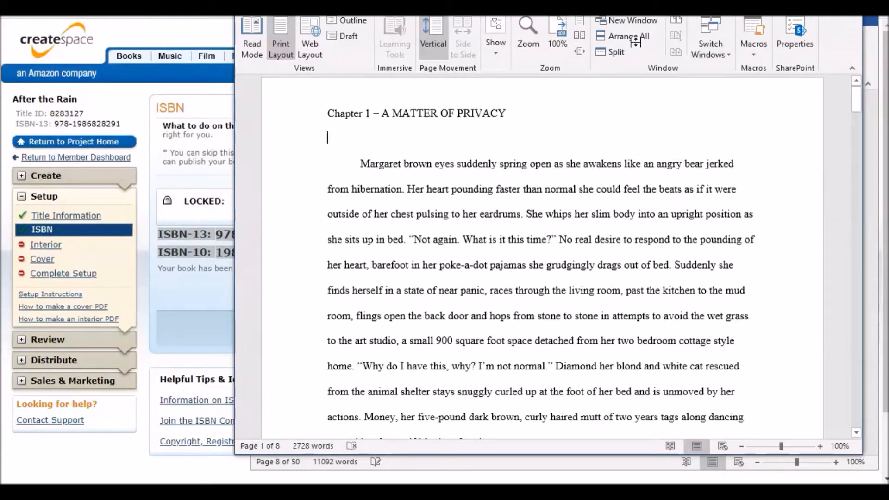
click(277, 7)
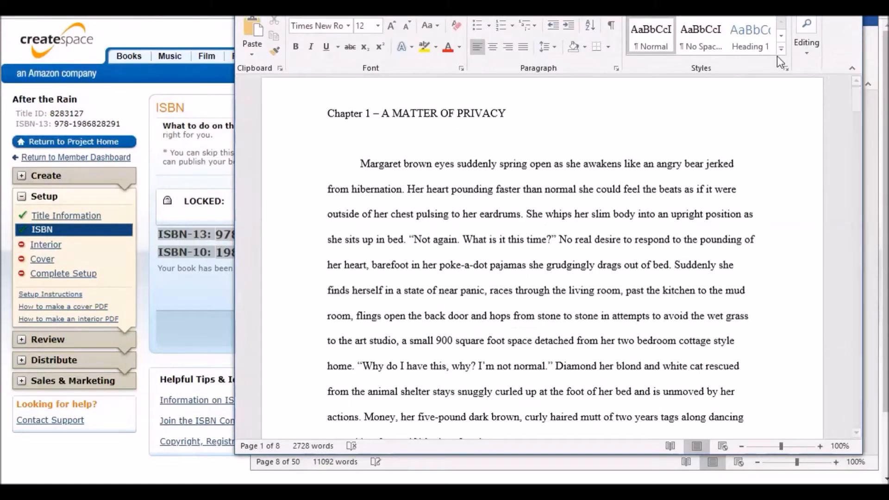
click(805, 55)
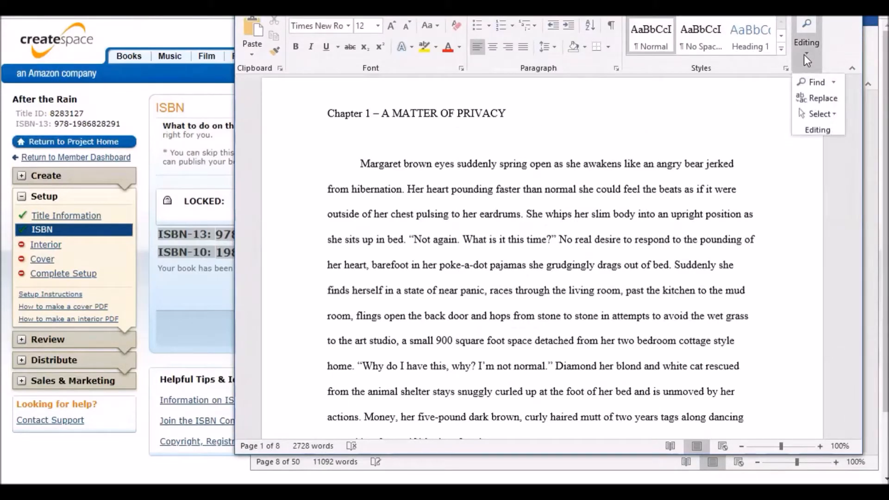
click(818, 116)
click(738, 133)
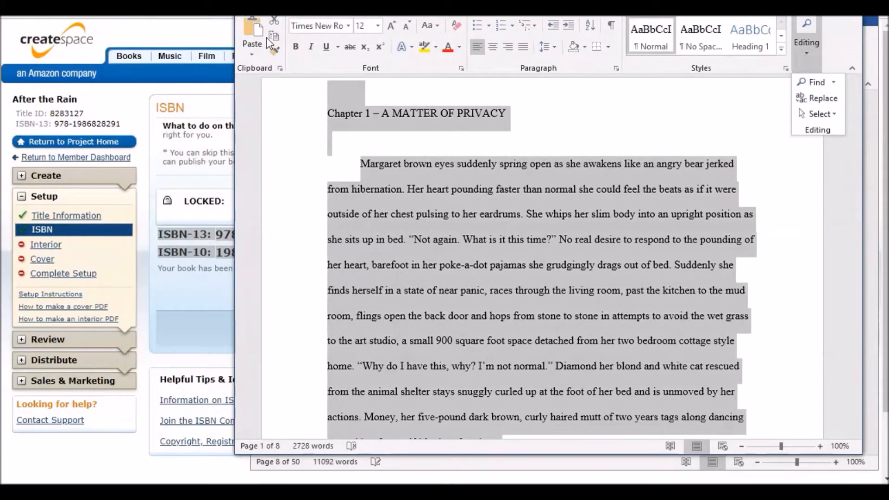
click(275, 38)
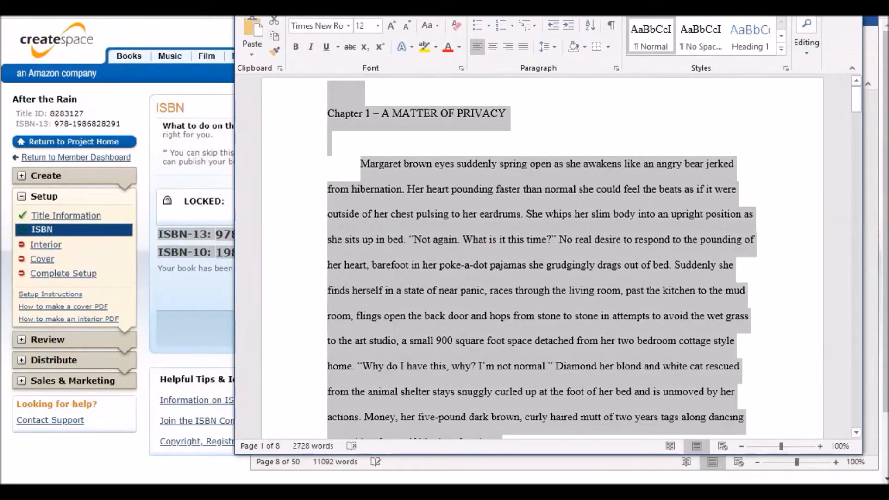
key(super+Down)
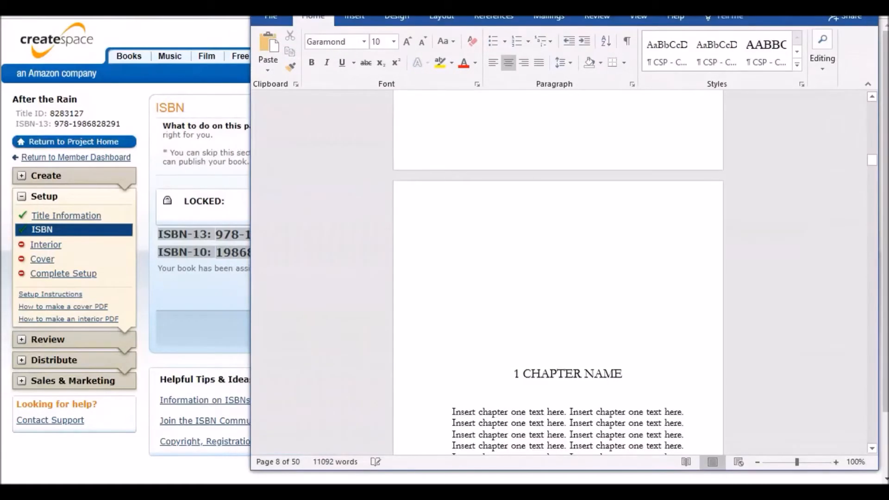
Step: Paste the copied draft manuscript into the template on the blank line above 1 CHAPTER NAME
click(541, 208)
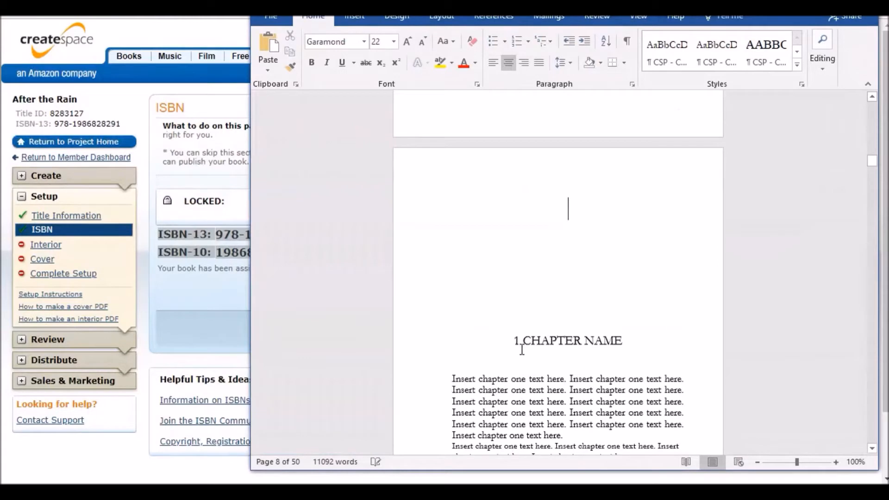
scroll(520, 351, down, 3)
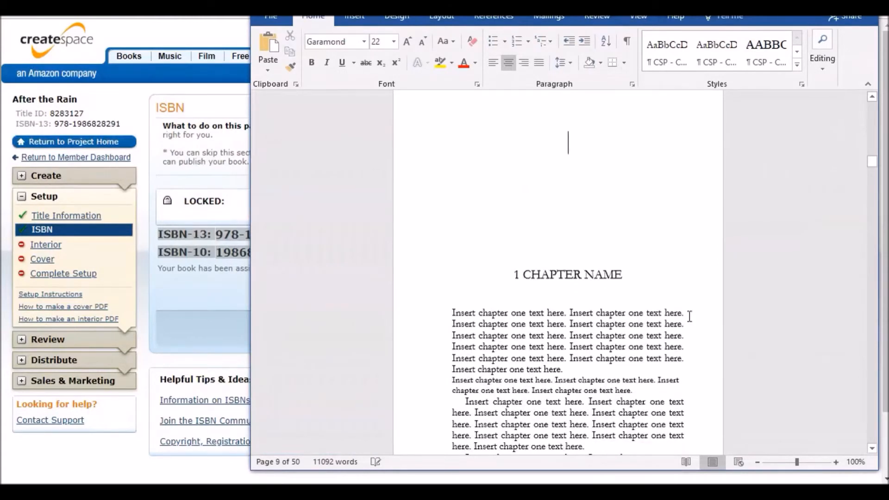
scroll(630, 296, up, 3)
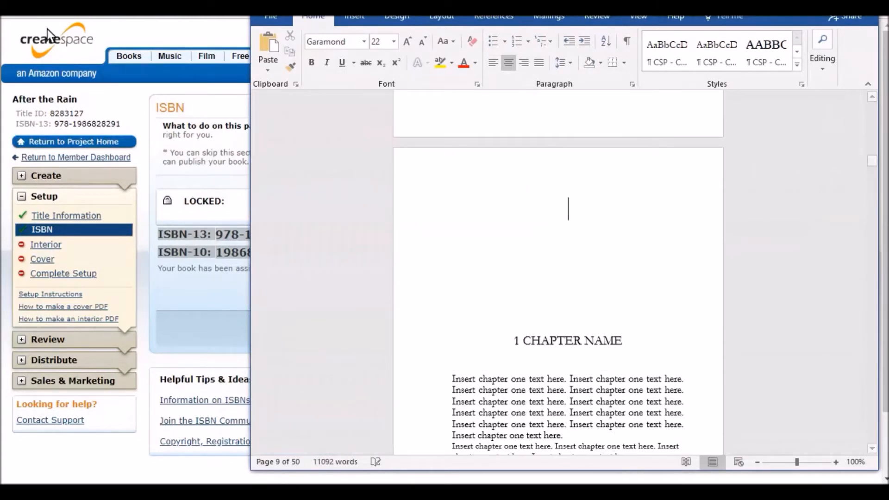
click(267, 45)
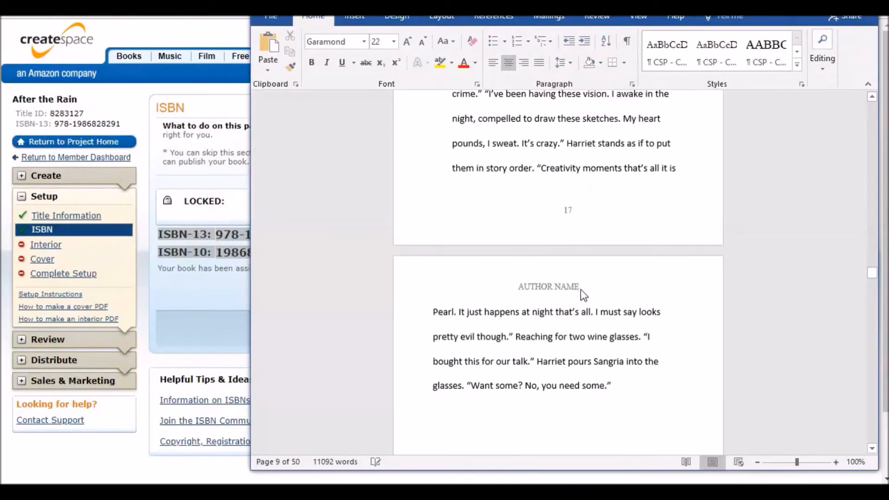
Step: Delete the template's placeholder chapters, from 1 CHAPTER NAME through chapter ten's last line
scroll(589, 299, down, 3)
scroll(590, 299, down, 3)
click(488, 257)
click(490, 258)
drag(540, 179, 421, 226)
scroll(569, 278, down, 15)
scroll(542, 282, down, 5)
scroll(531, 286, down, 5)
scroll(531, 285, down, 15)
scroll(446, 283, down, 15)
scroll(436, 281, down, 10)
scroll(411, 274, down, 20)
scroll(388, 272, down, 15)
scroll(417, 256, down, 10)
scroll(418, 256, down, 10)
scroll(419, 252, down, 10)
scroll(418, 252, down, 3)
scroll(419, 253, up, 4)
scroll(427, 228, down, 10)
scroll(424, 232, down, 15)
scroll(423, 232, down, 20)
scroll(423, 232, down, 20)
scroll(423, 236, down, 20)
scroll(422, 236, down, 5)
scroll(419, 234, down, 20)
scroll(422, 234, down, 19)
scroll(421, 234, up, 3)
scroll(422, 233, up, 10)
scroll(421, 227, up, 1)
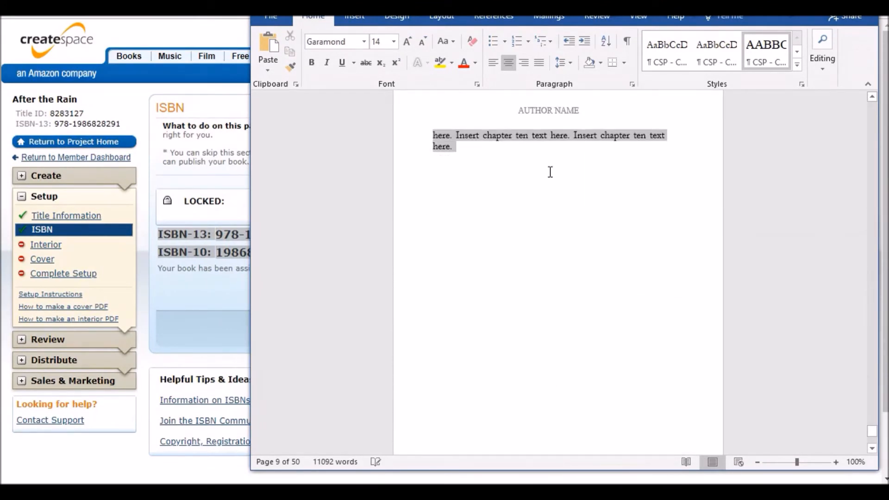
drag(550, 172, 537, 194)
key(Delete)
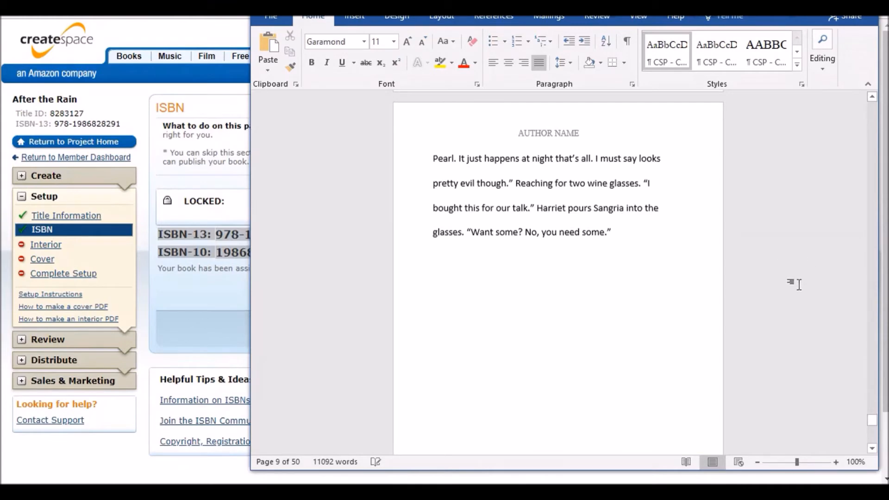
Step: Save the After the Rain 2 document with Ctrl+S
scroll(769, 289, up, 3)
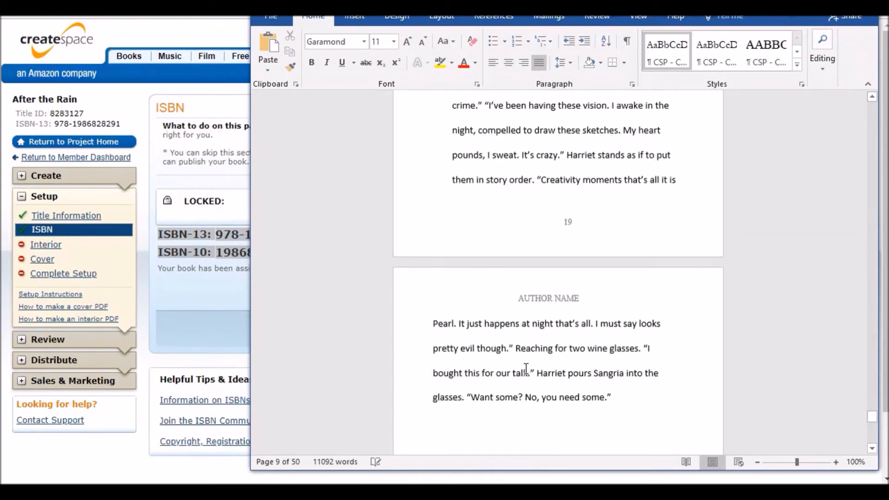
scroll(529, 365, up, 8)
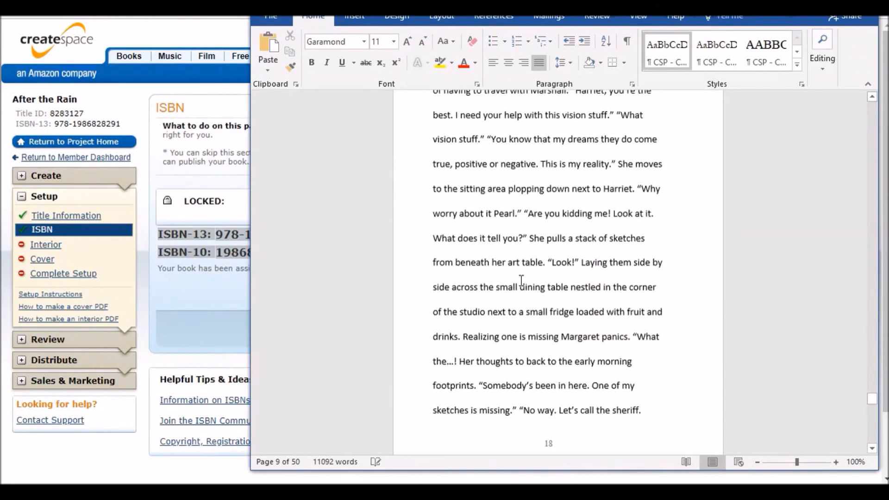
scroll(522, 280, up, 15)
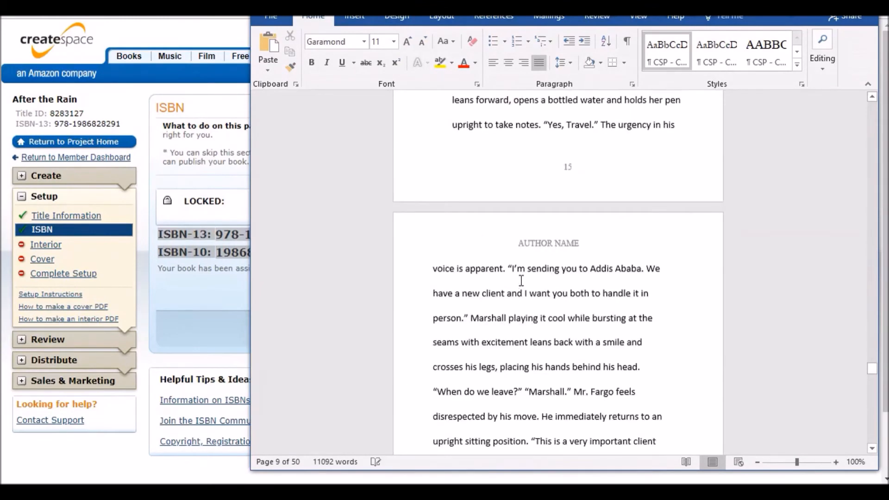
scroll(456, 396, up, 15)
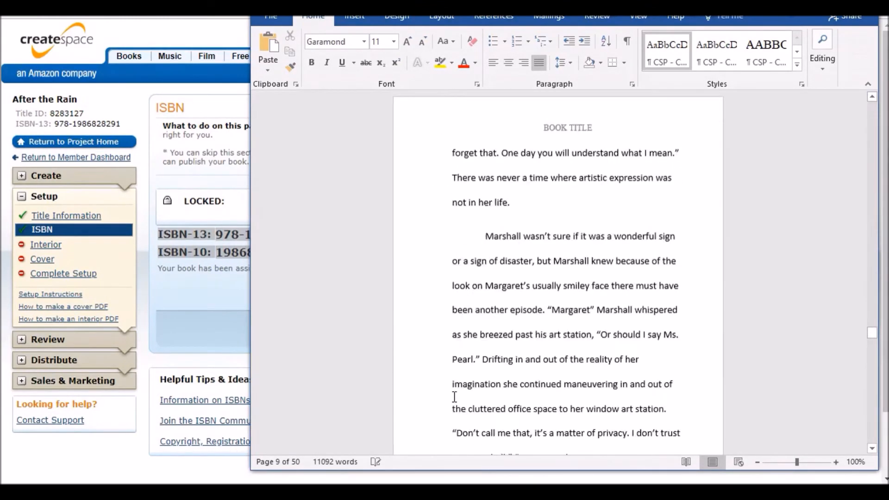
scroll(455, 396, up, 15)
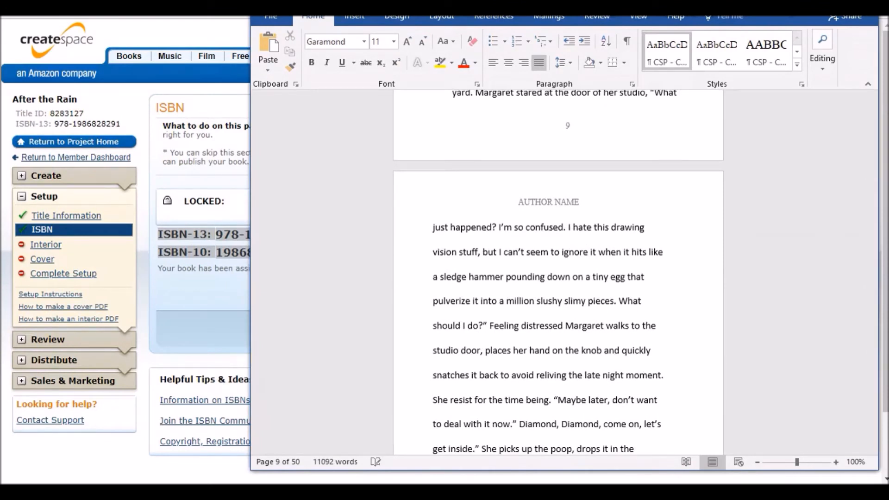
key(ctrl+s)
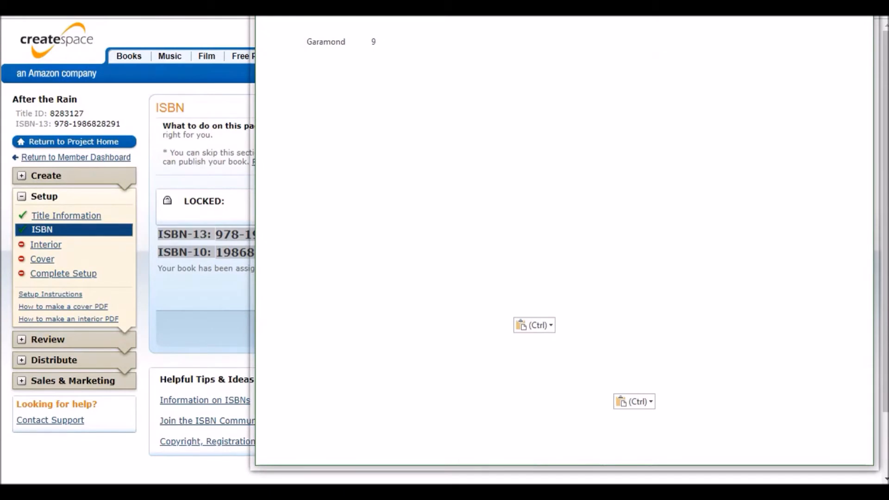
Step: Return to CreateSpace and open the After the Rain project's Interior setup page
click(176, 32)
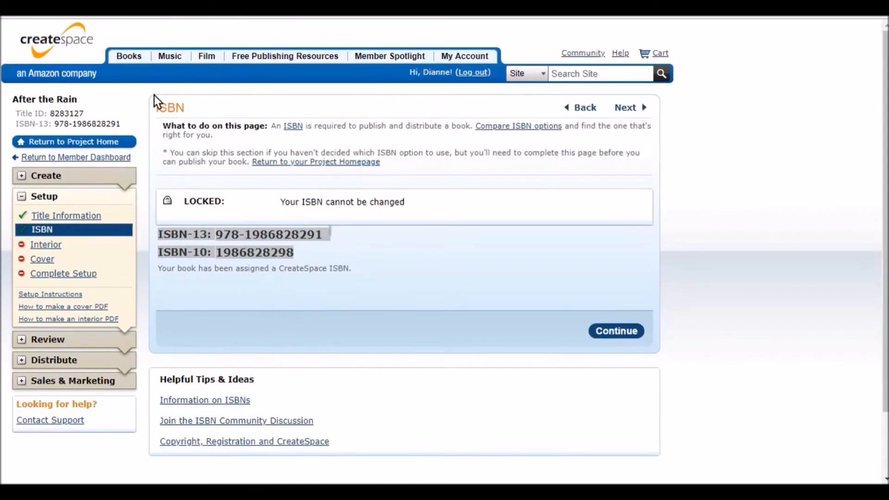
click(76, 263)
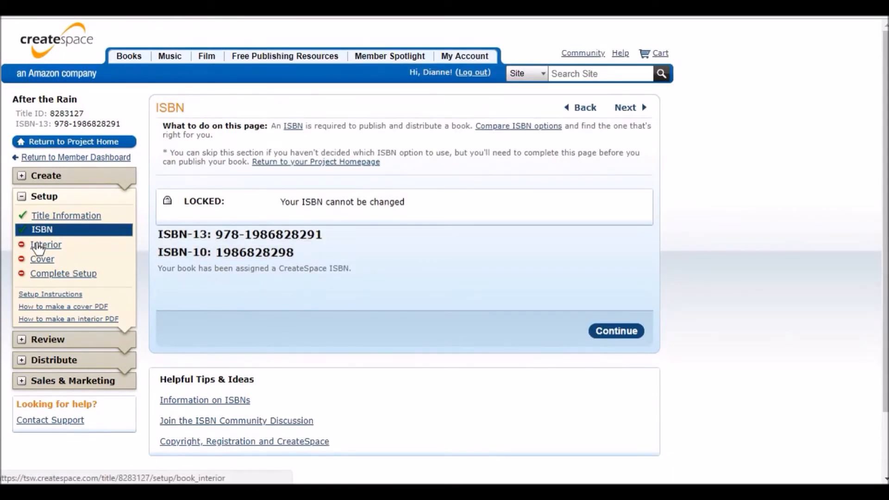
click(39, 249)
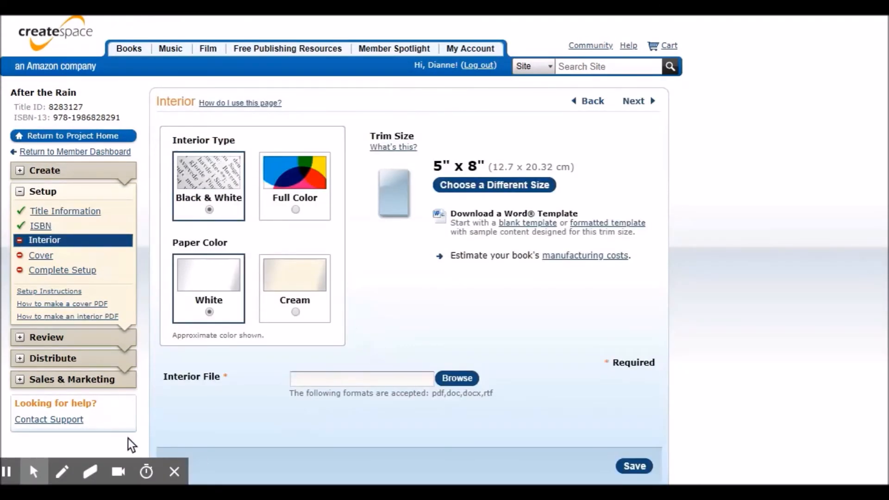
click(174, 471)
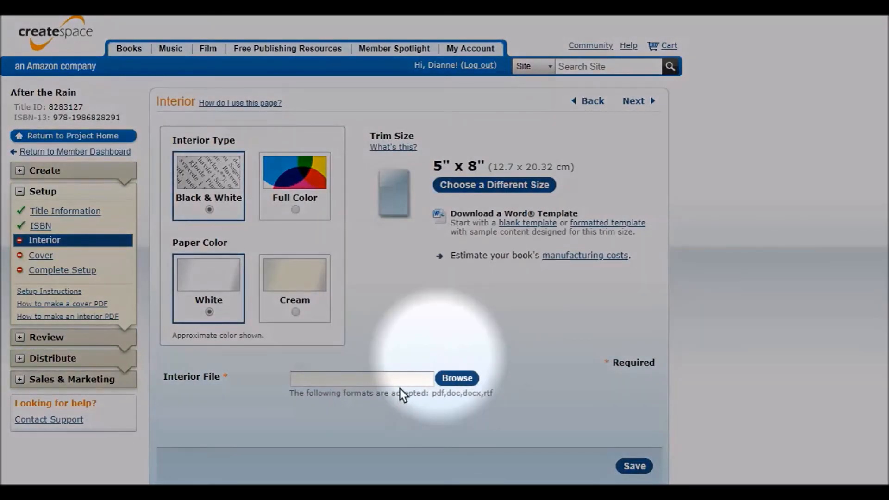
Step: Choose After the Rain 2 from Documents as the interior file and save to begin uploading
click(458, 381)
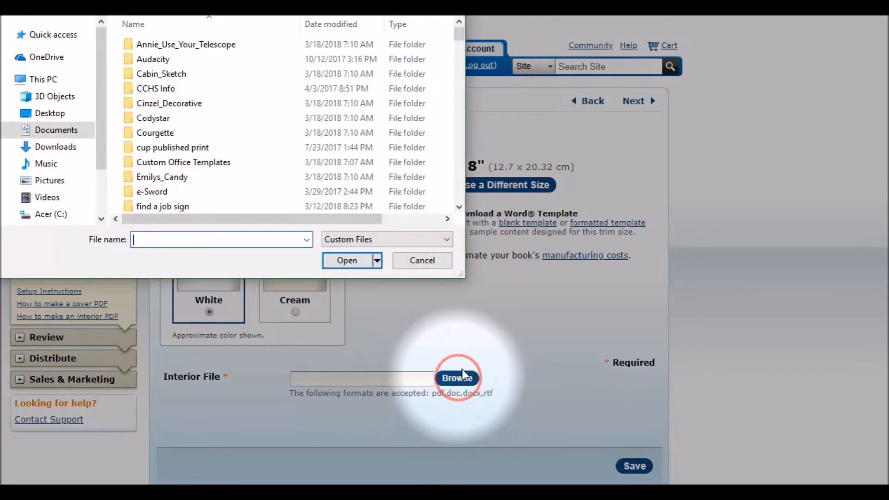
scroll(47, 139, down, 3)
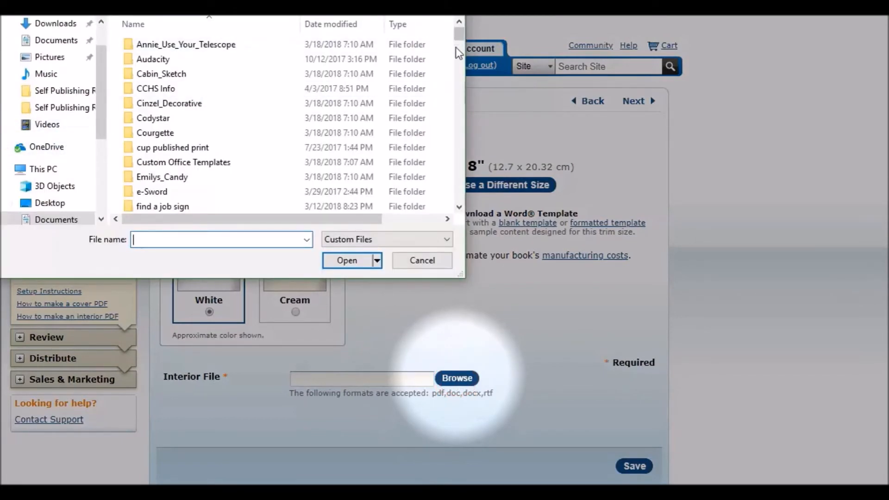
drag(459, 32, 456, 77)
click(176, 152)
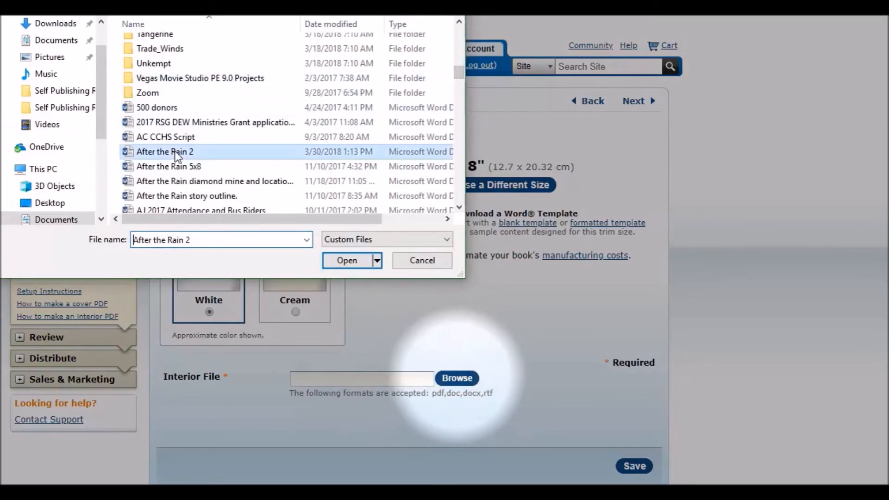
click(347, 260)
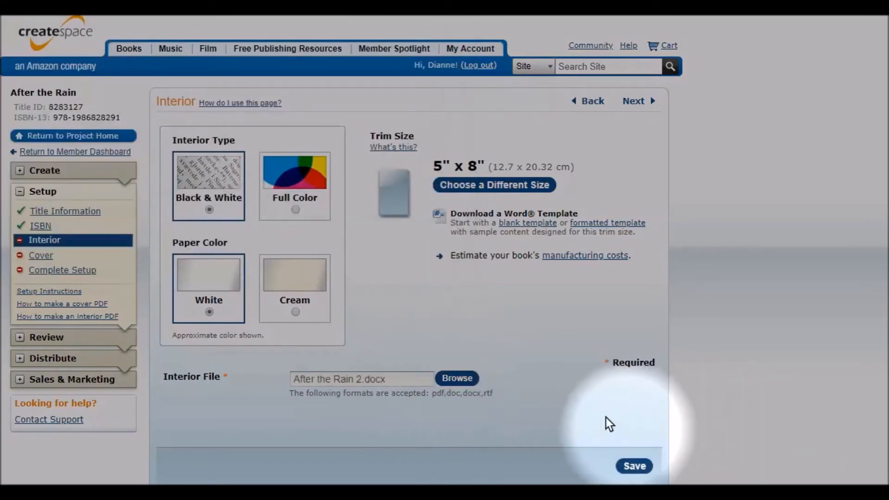
click(633, 467)
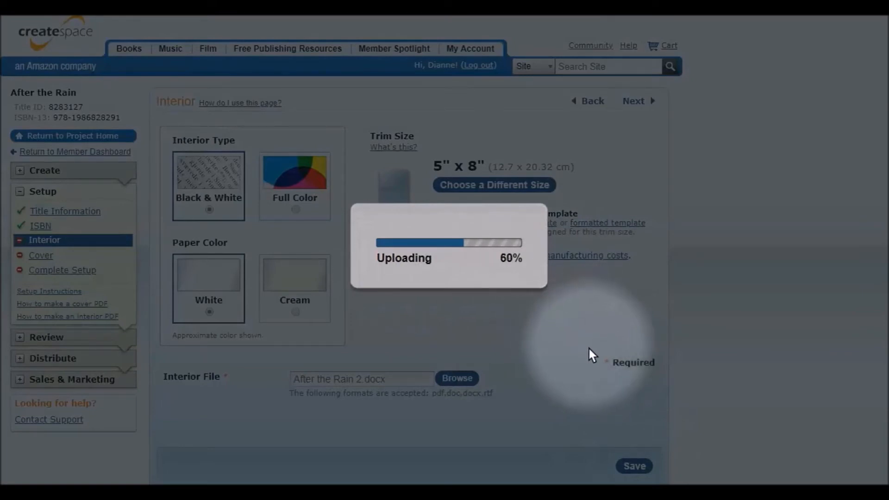
Step: Wait until the upload reaches 100% and the 28-page, 5" x 8" file shows no print issues
scroll(590, 348, down, 3)
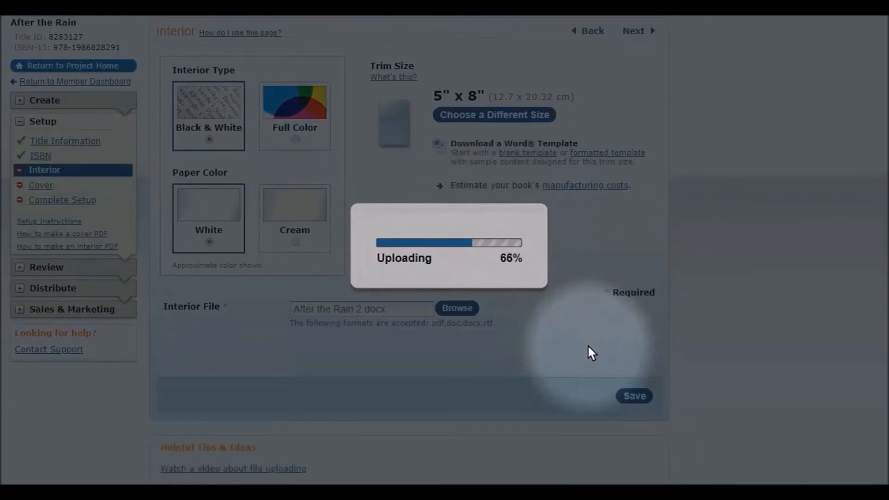
scroll(590, 350, up, 3)
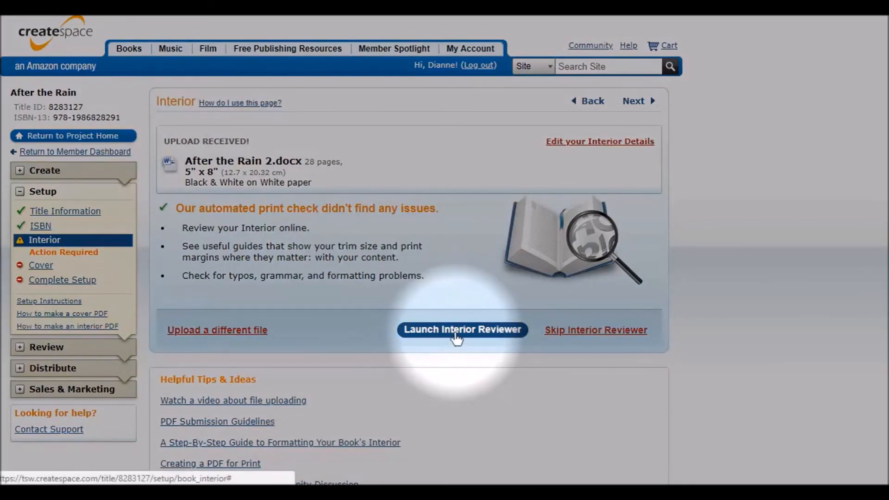
Step: Launch the Interior Reviewer and let it load the 27-page After the Rain book
click(456, 338)
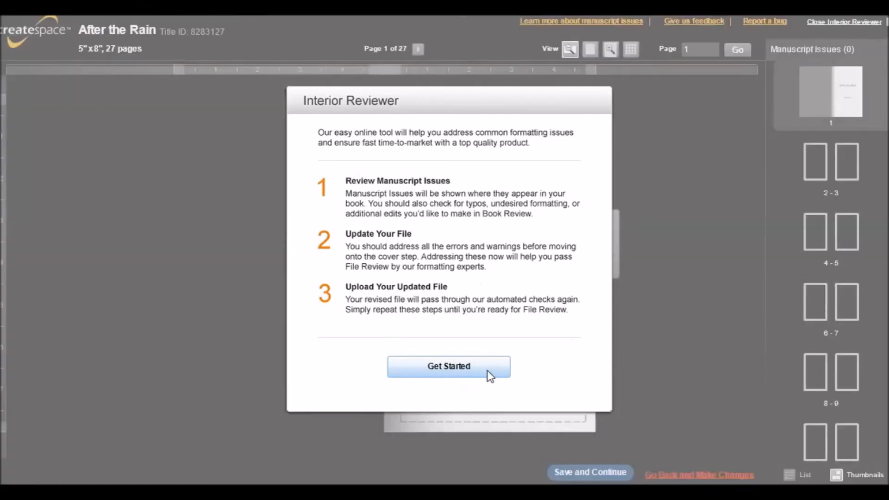
Step: Get past the reviewer introduction to page 1, the After the Rain title page
click(469, 369)
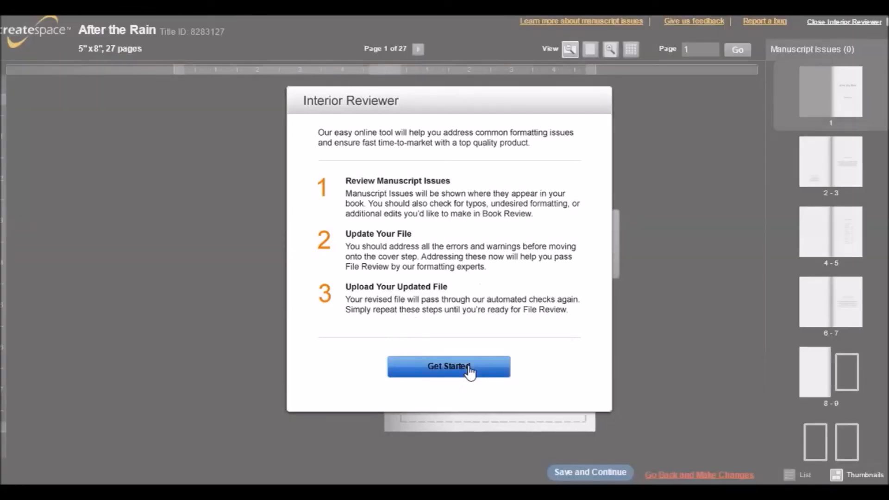
click(469, 369)
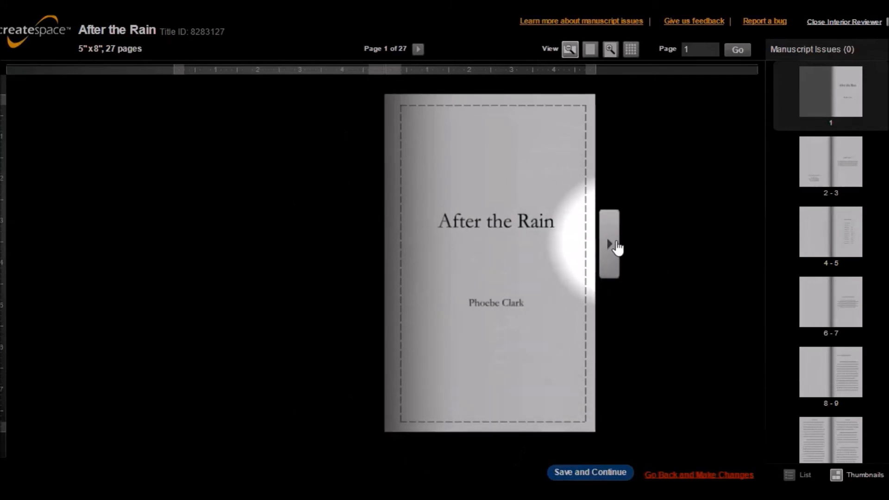
Step: Page forward through the spreads from pages 2–3 to pages 14–15
click(610, 244)
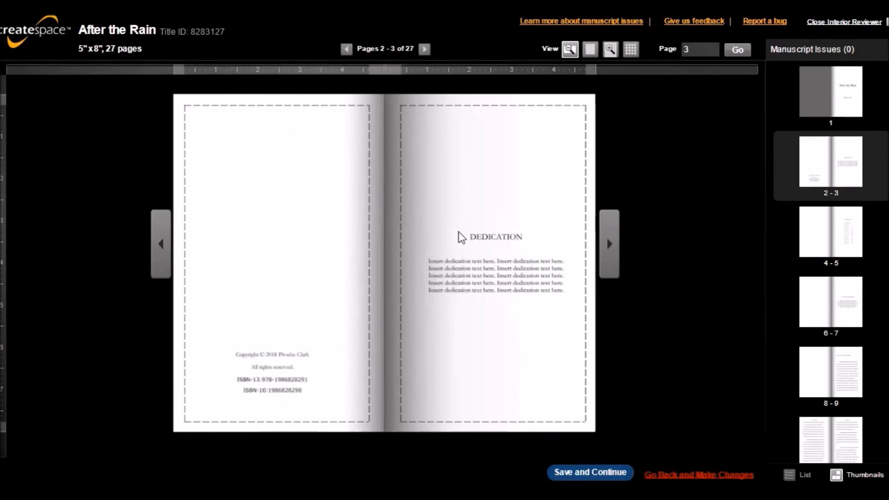
click(609, 249)
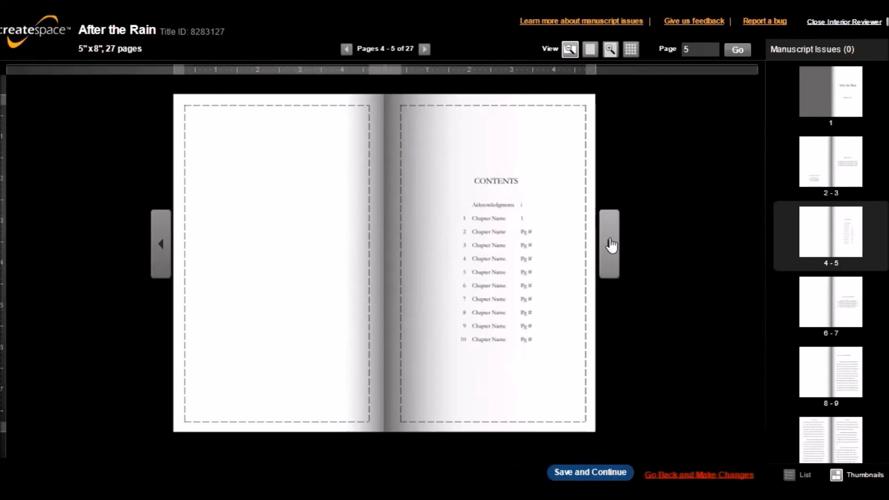
click(609, 245)
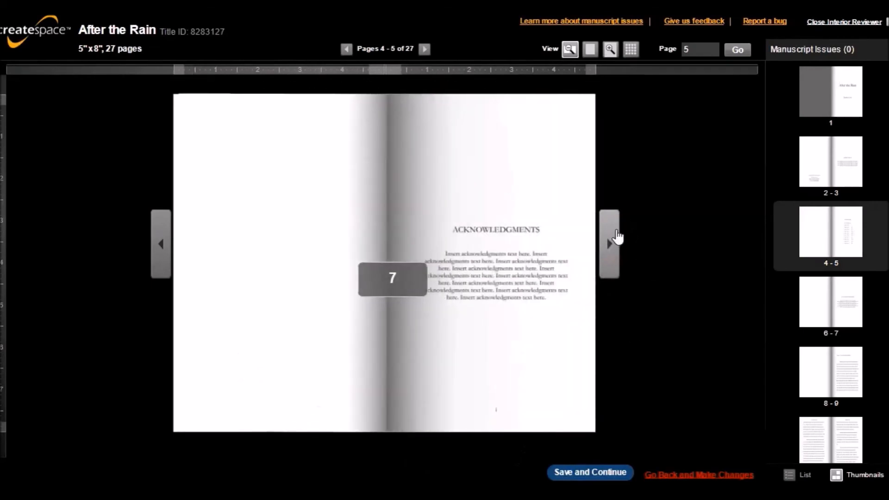
click(611, 245)
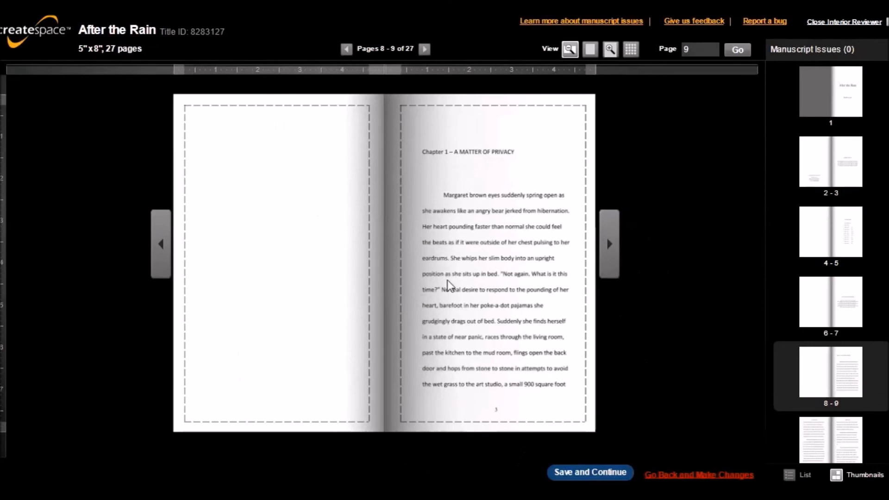
click(610, 248)
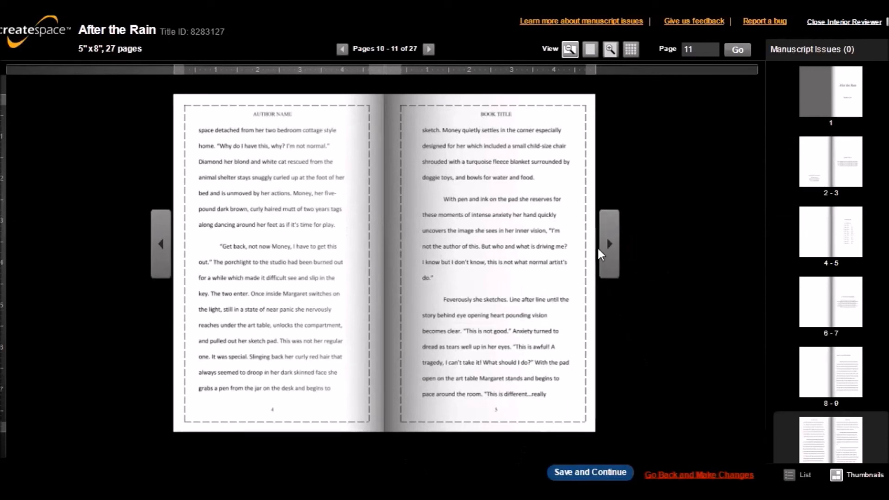
click(609, 243)
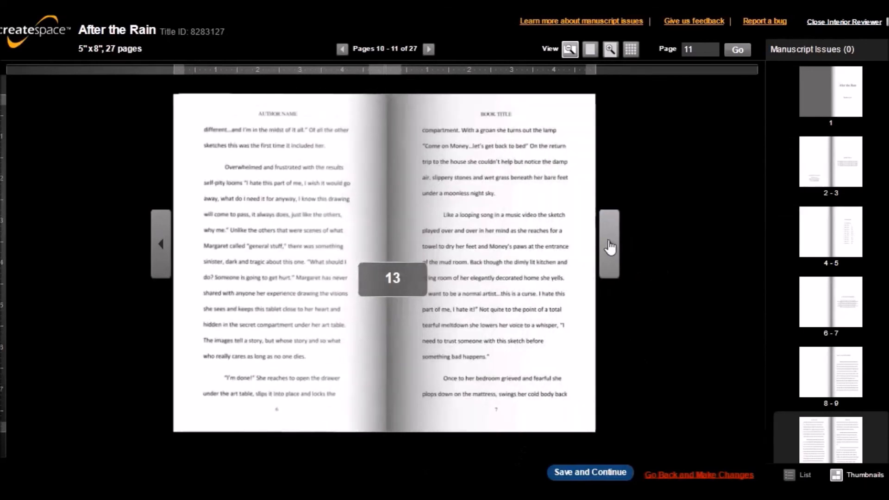
click(610, 246)
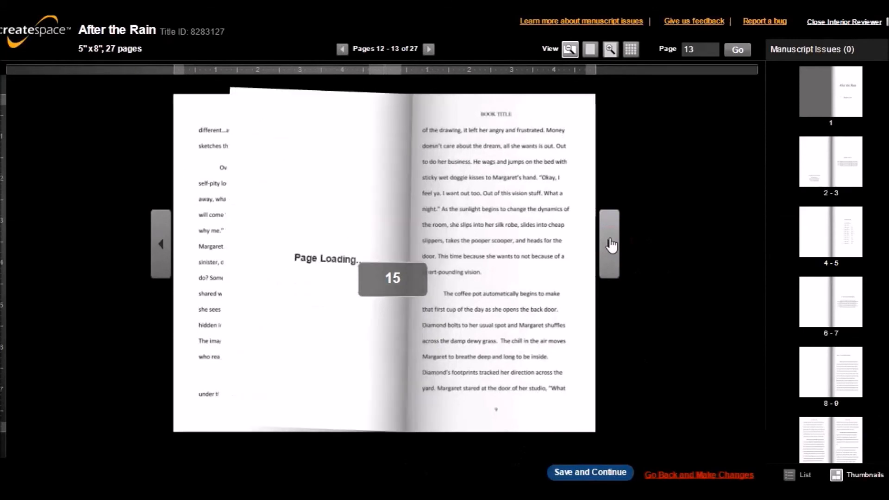
Step: Continue to the final About the Author spread, pages 26–27, then save and continue
click(611, 244)
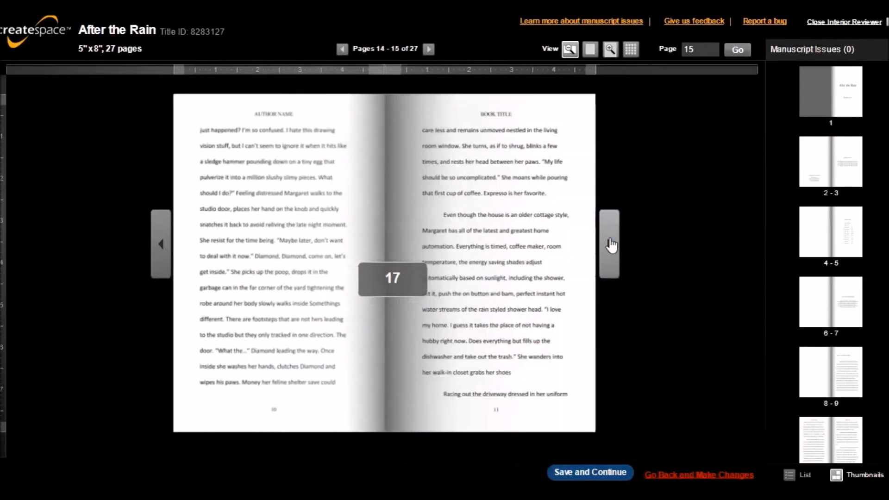
click(611, 244)
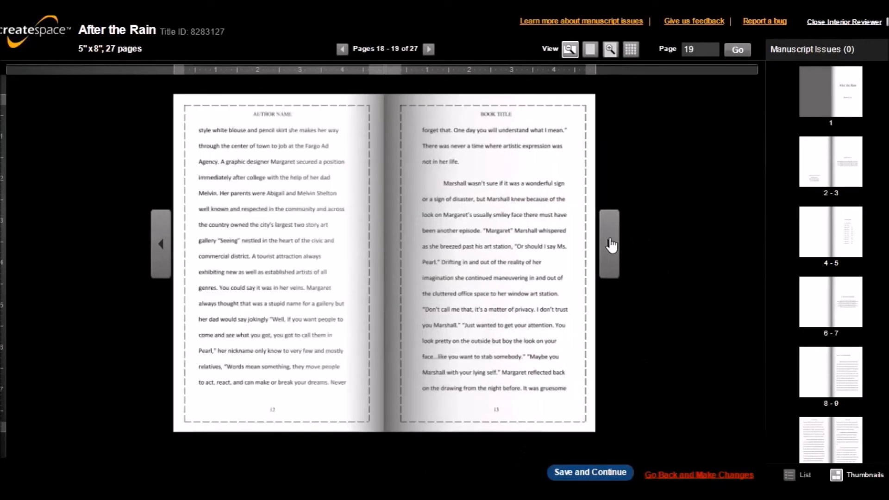
click(610, 245)
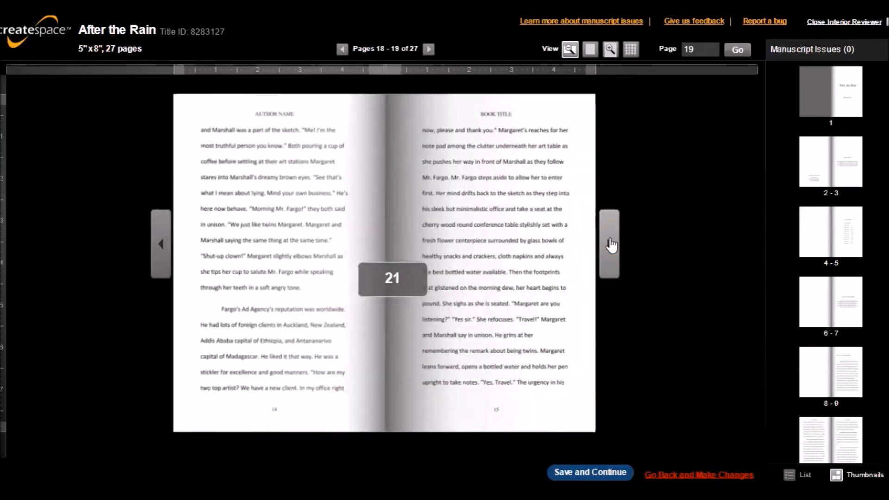
click(610, 245)
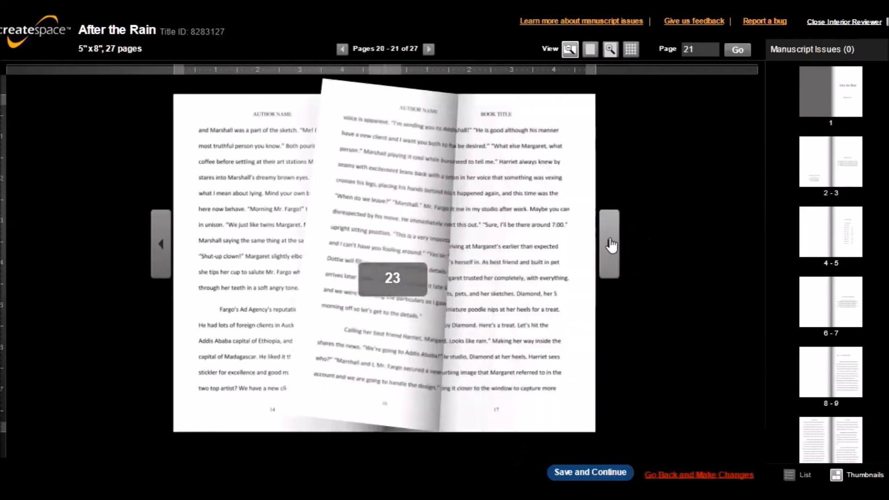
click(610, 245)
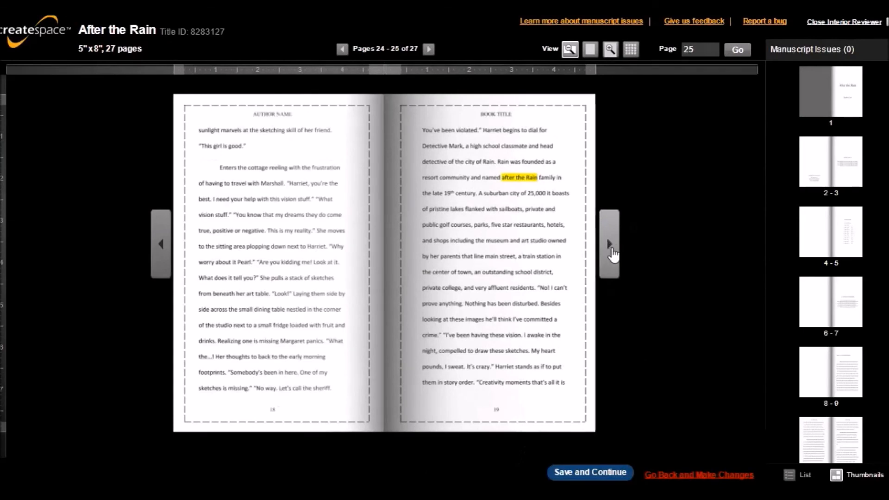
click(610, 250)
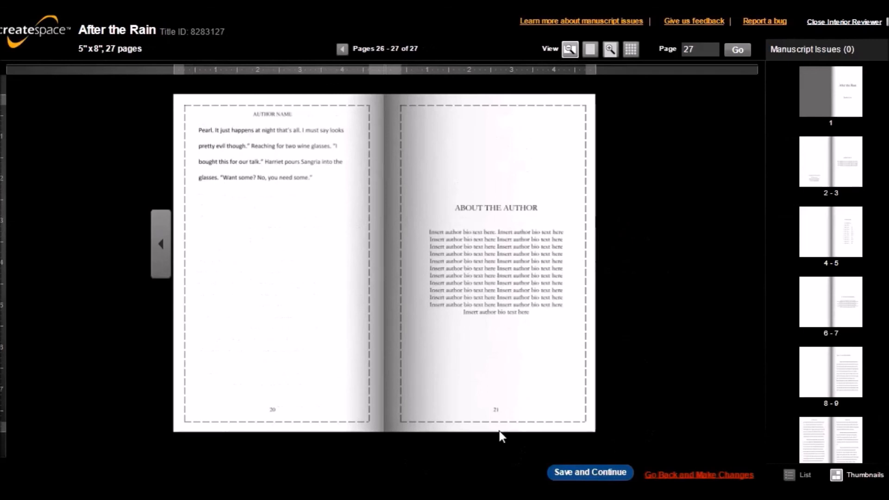
click(576, 472)
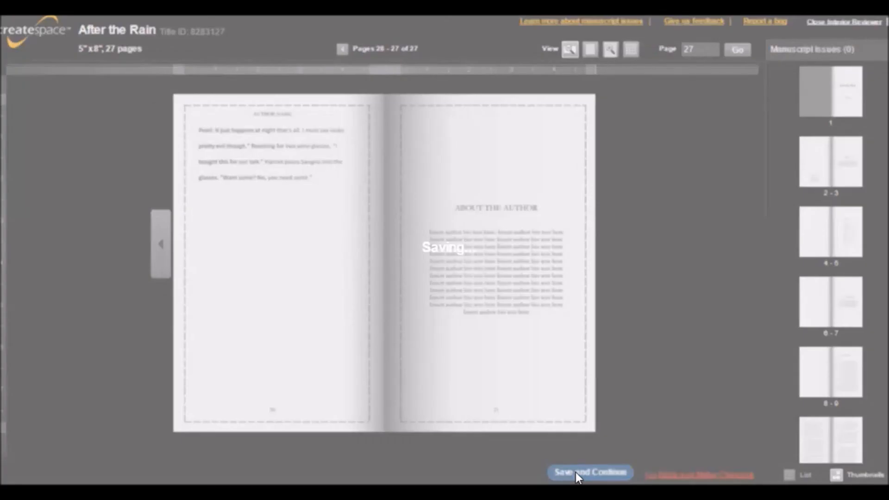